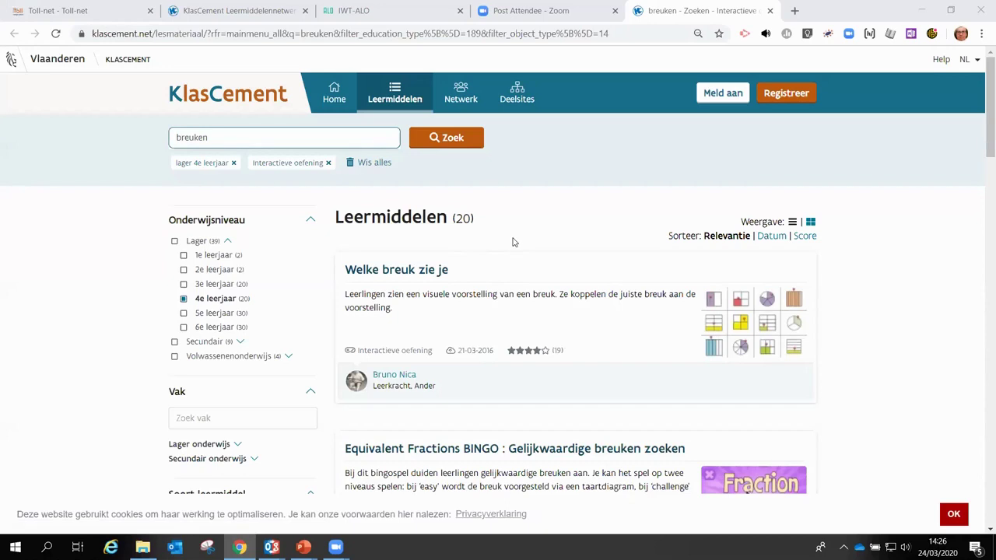
# Leave the KlasCement results for breuken and open the Quizizz site at quizizz.com in the same browser tab
pyautogui.scroll(-5, 512, 242)
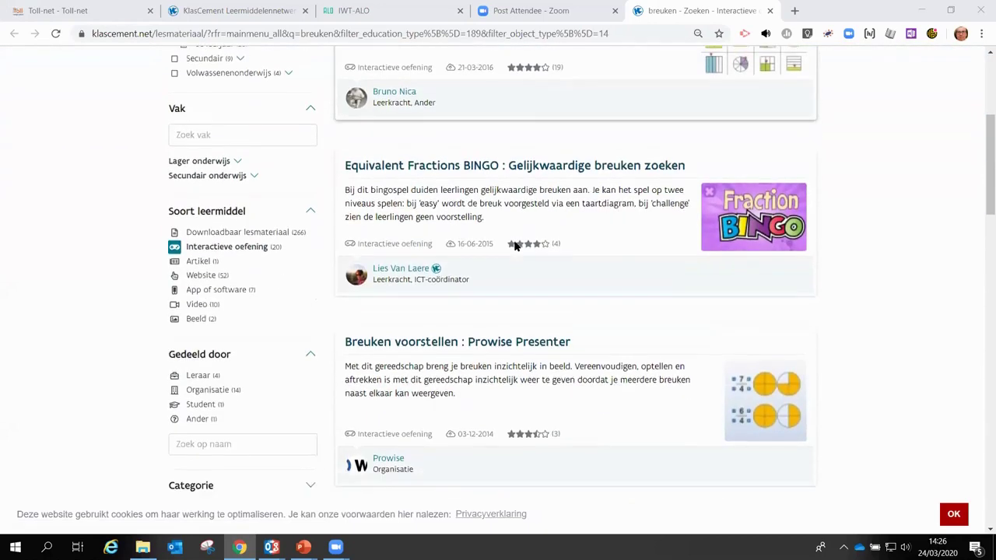
pyautogui.scroll(5, 513, 242)
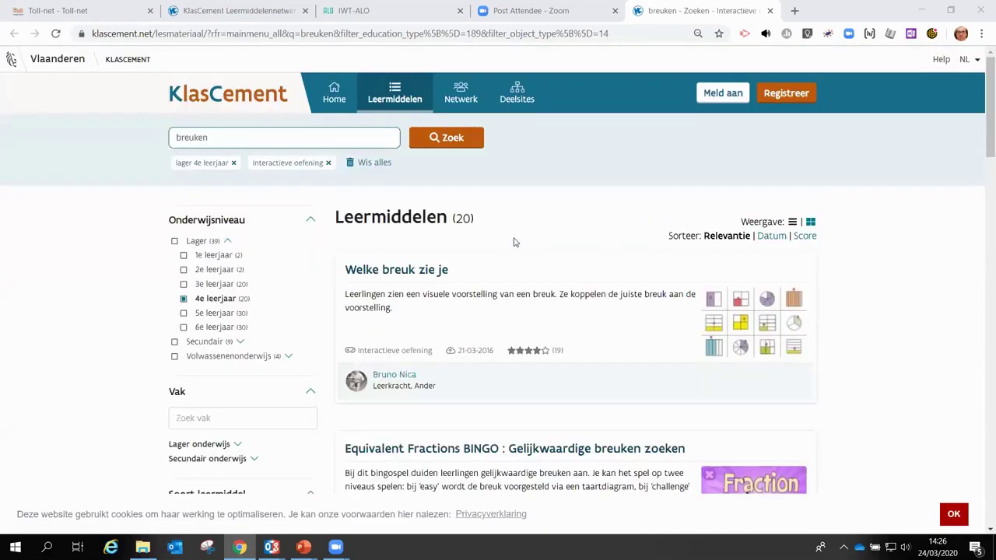
pyautogui.click(366, 38)
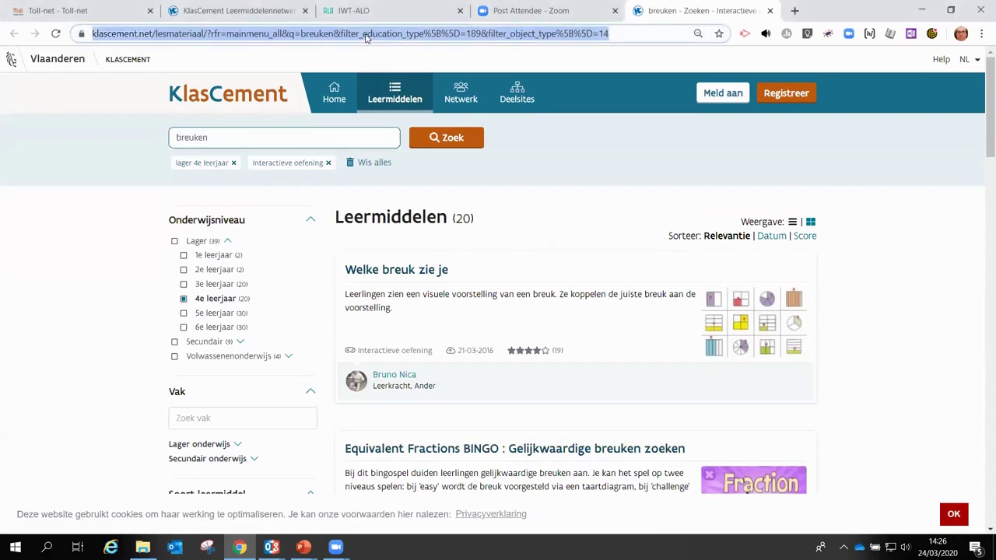
pyautogui.write('q')
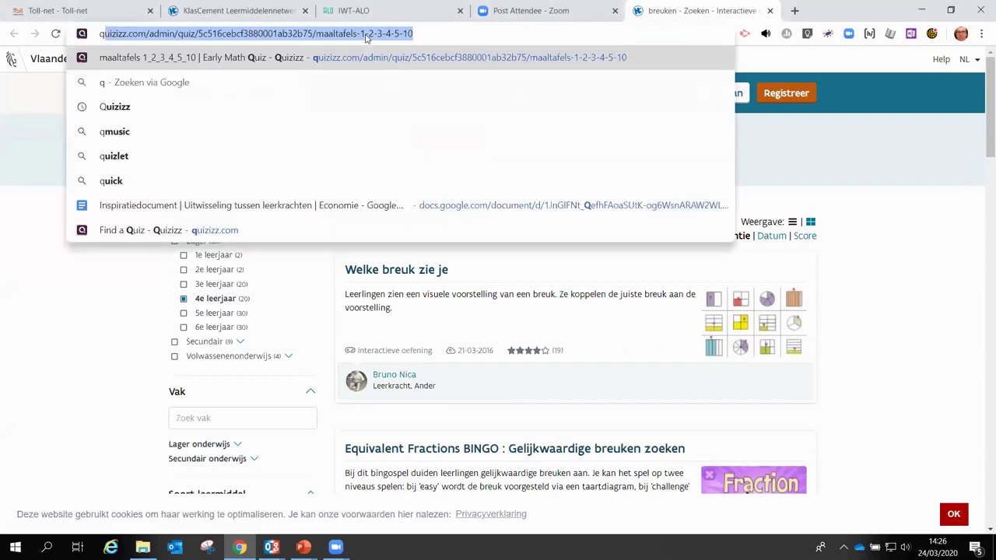
pyautogui.write('uizzi')
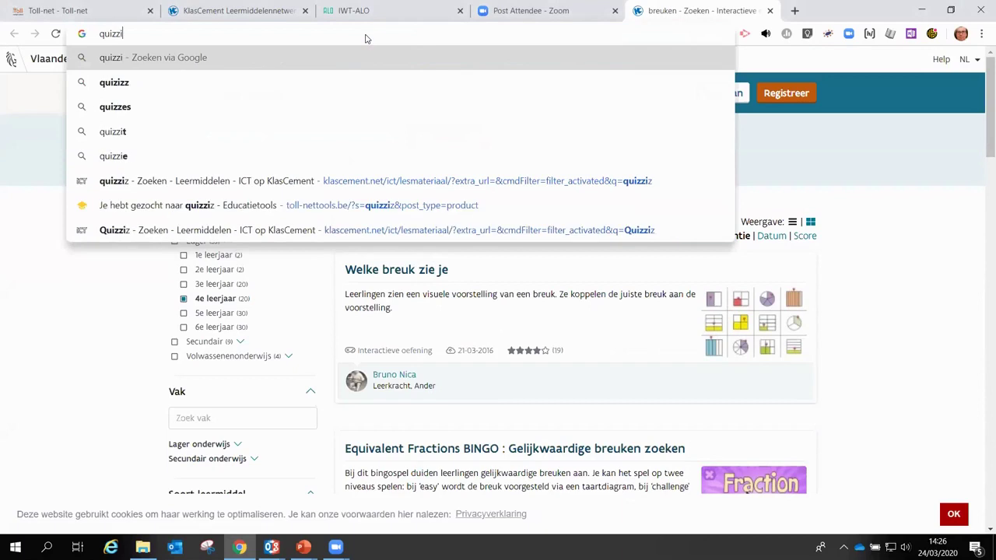
pyautogui.press('BackSpace')
pyautogui.press('BackSpace')
pyautogui.write('izz.com/')
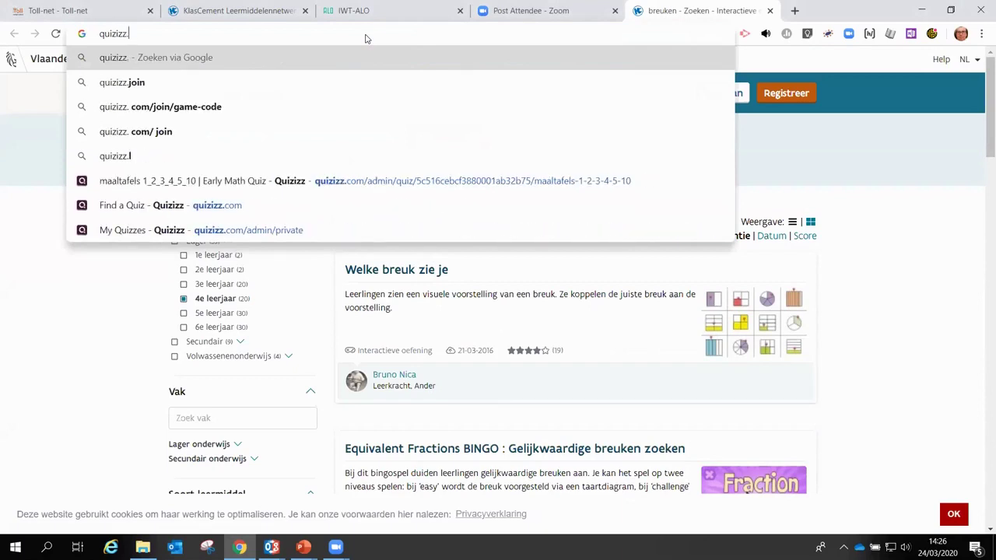
pyautogui.press('Return')
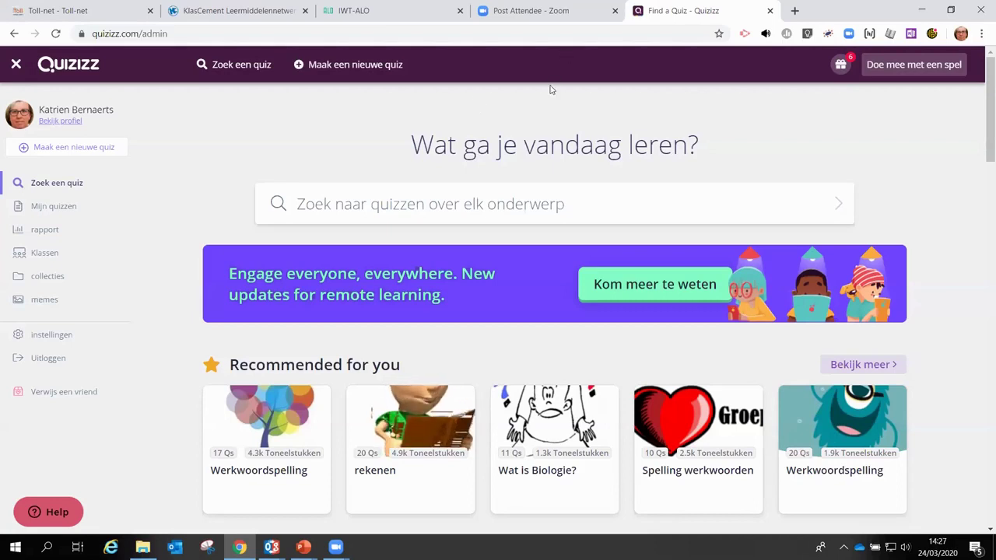
# Look through the suggested Quizizz quizzes by subject, from Wiskunde down to Health and Physical Education
pyautogui.scroll(-1, 456, 327)
pyautogui.scroll(-2, 390, 361)
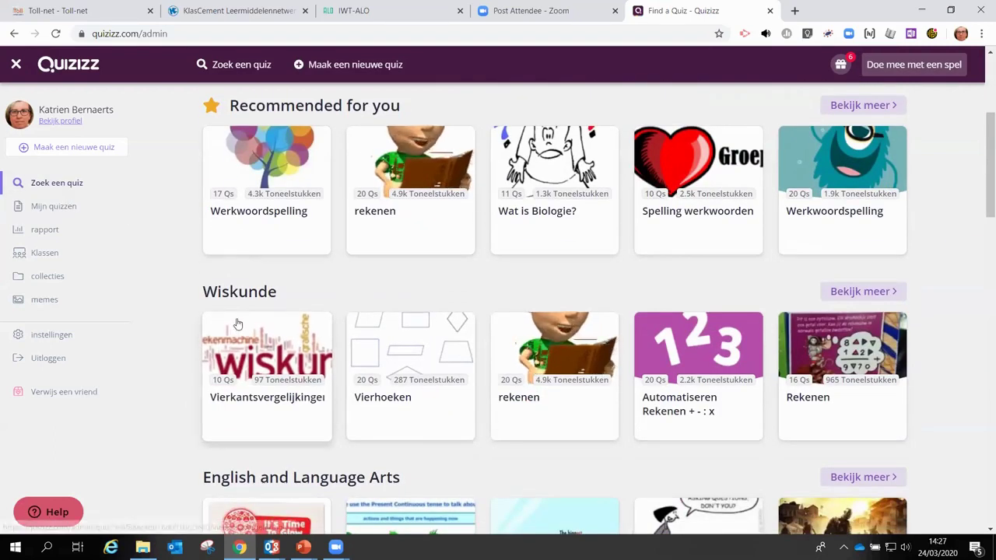
pyautogui.scroll(1, 238, 324)
pyautogui.scroll(-2, 272, 374)
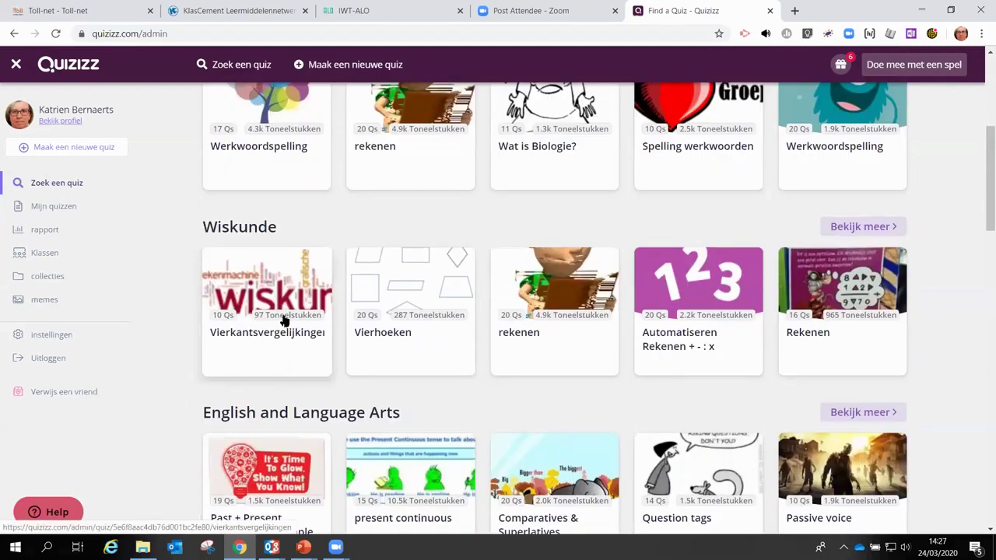
pyautogui.scroll(-3, 284, 317)
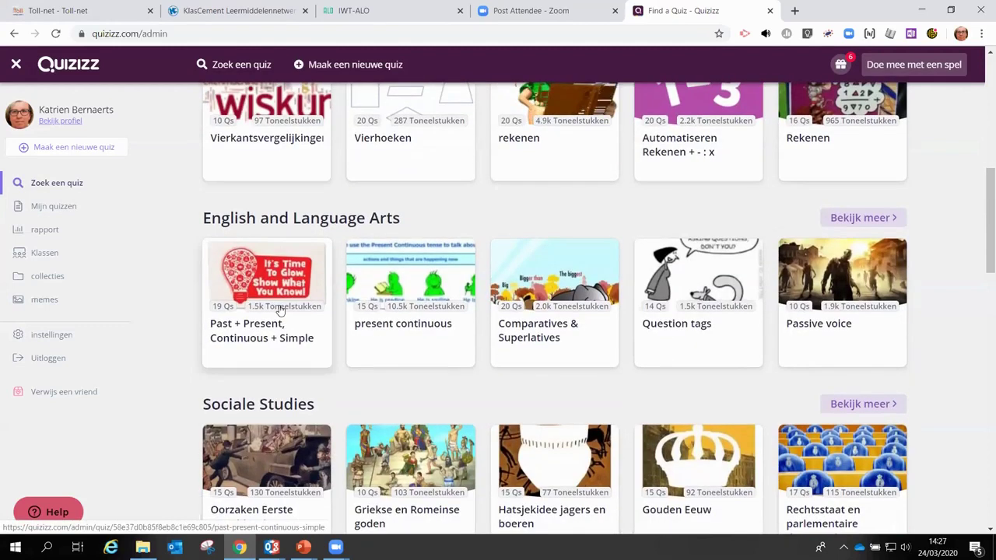
pyautogui.scroll(-5, 280, 309)
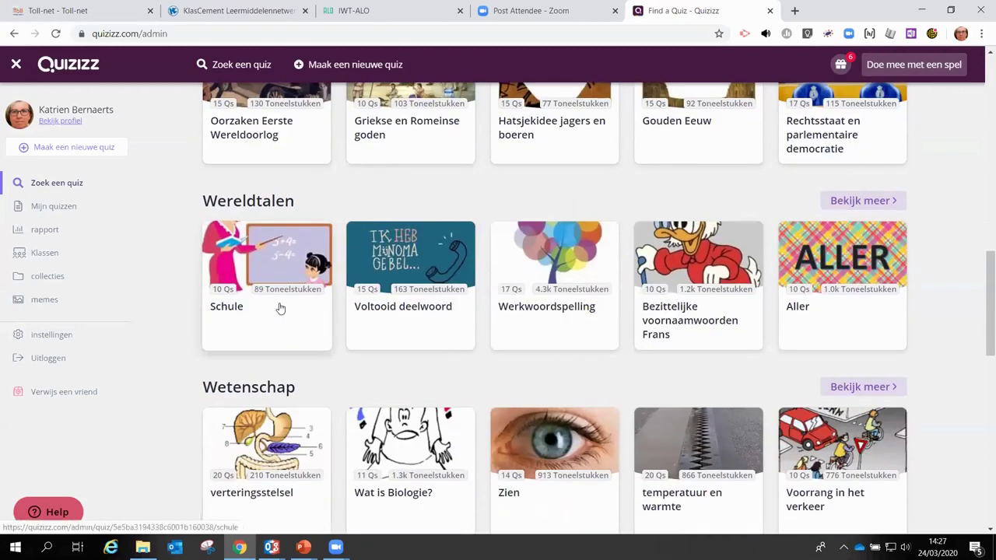
pyautogui.scroll(-3, 473, 327)
pyautogui.scroll(-3, 456, 317)
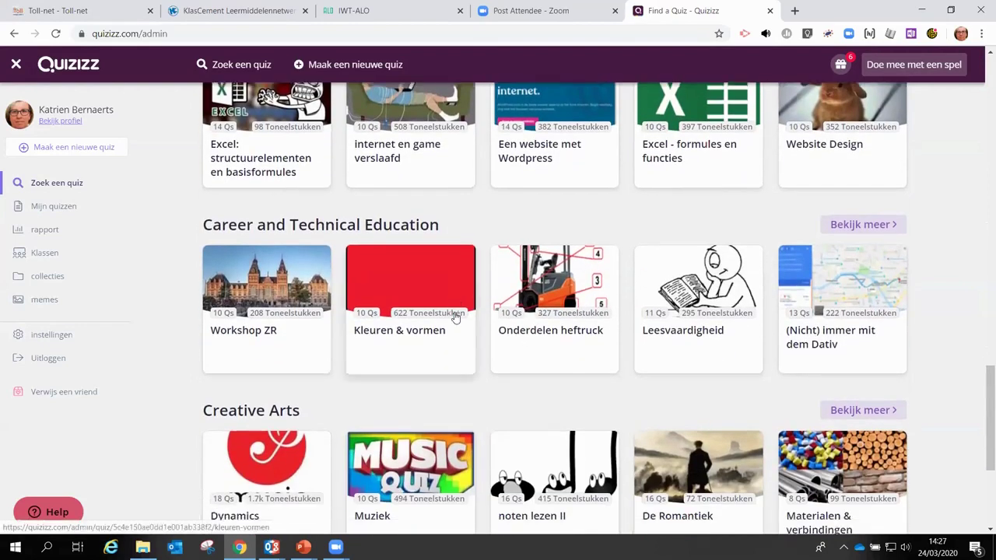
pyautogui.scroll(-2, 456, 317)
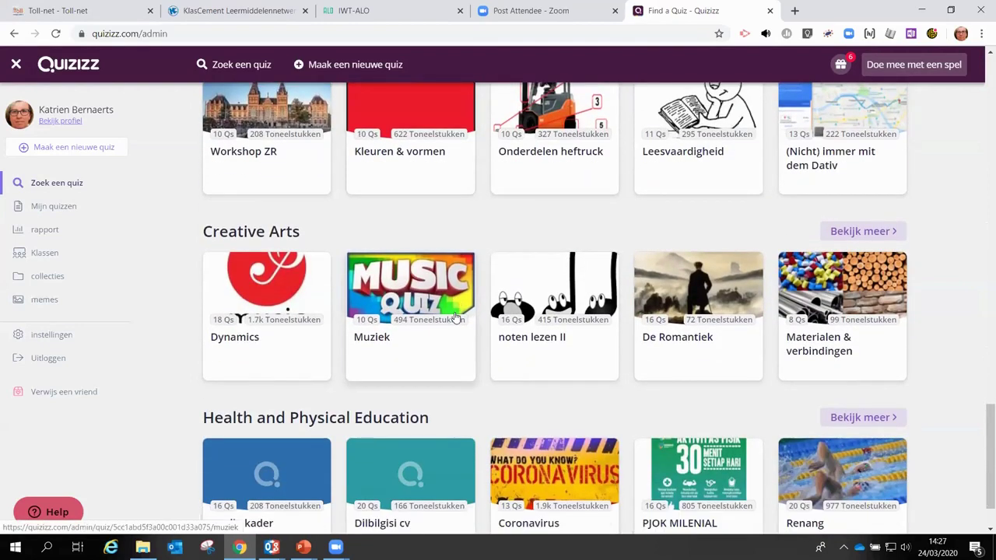
pyautogui.scroll(-1, 456, 317)
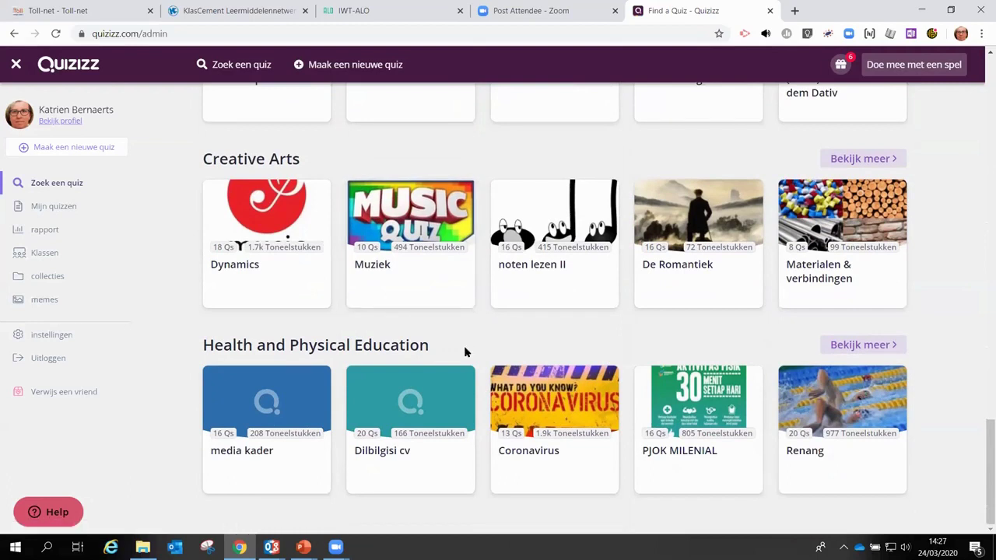
pyautogui.scroll(5, 465, 352)
pyautogui.scroll(-5, 464, 352)
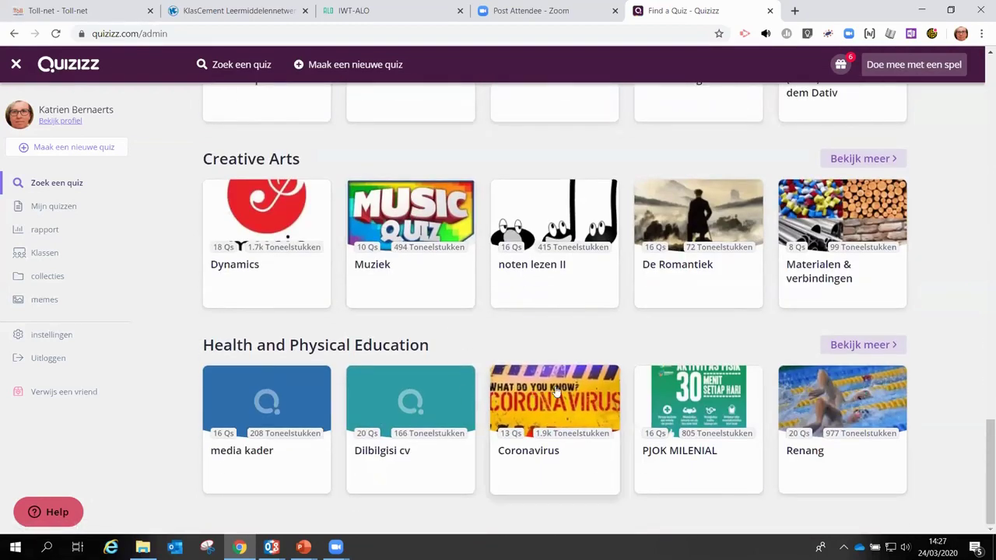
# Show the full list of popular Wiskunde quizzes and open the Breuken quiz from it
pyautogui.scroll(5, 553, 387)
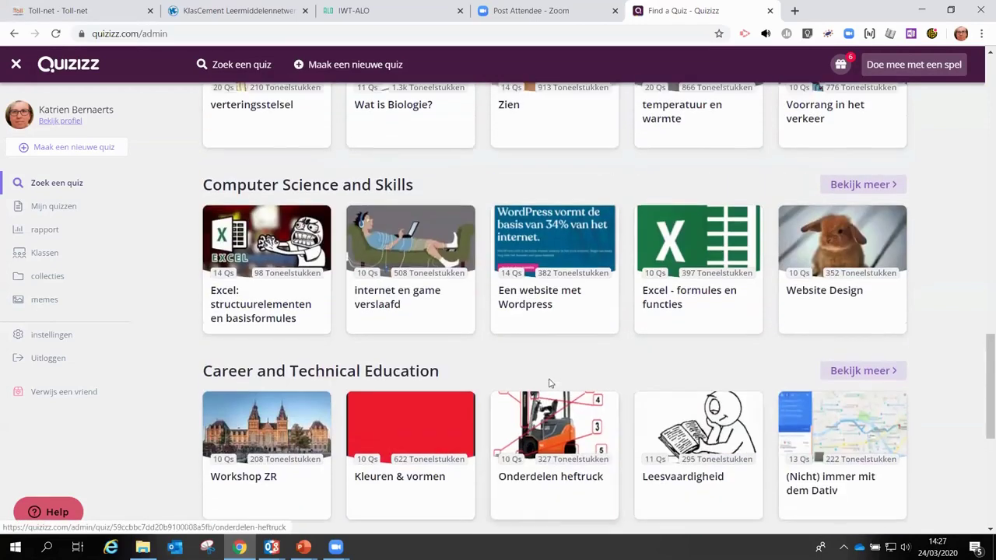
pyautogui.scroll(8, 548, 382)
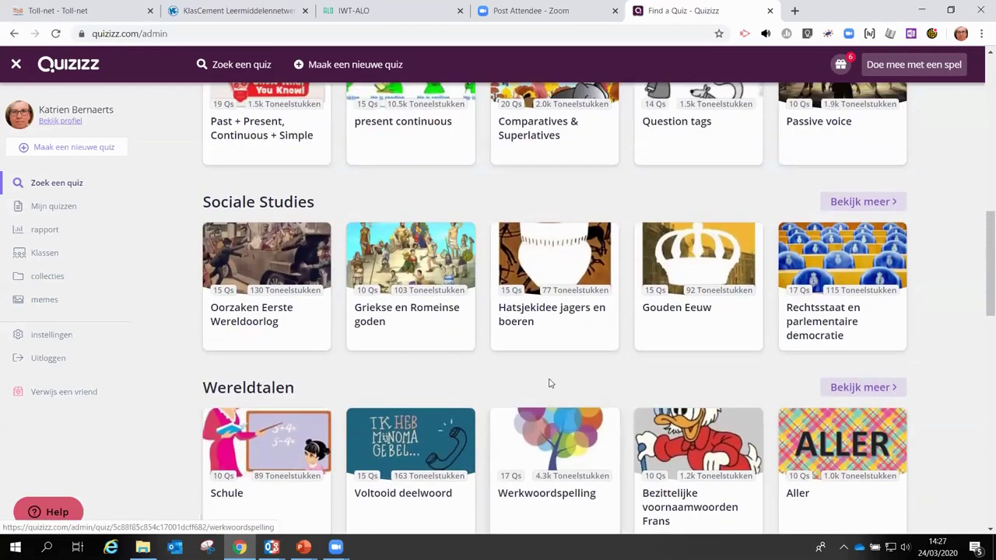
pyautogui.scroll(4, 548, 383)
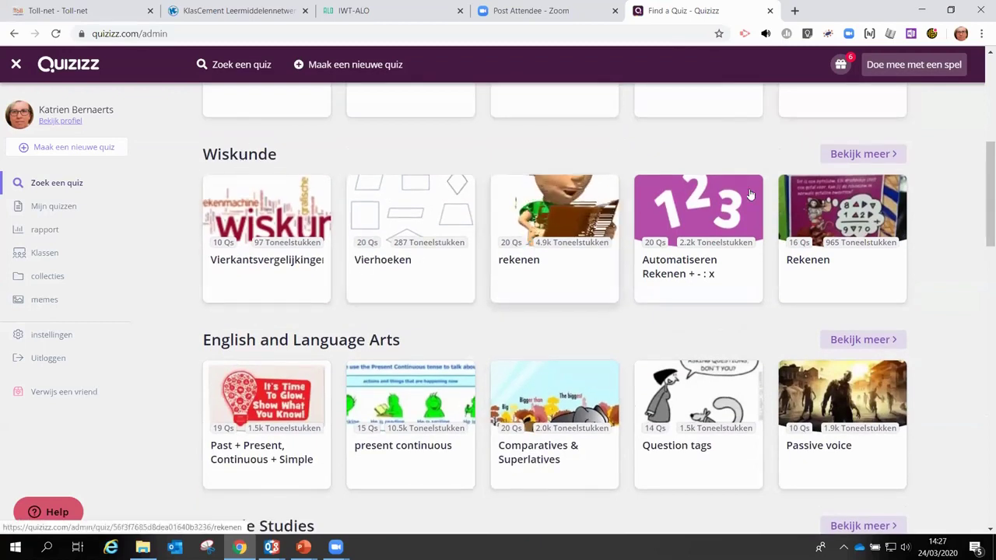
pyautogui.click(855, 155)
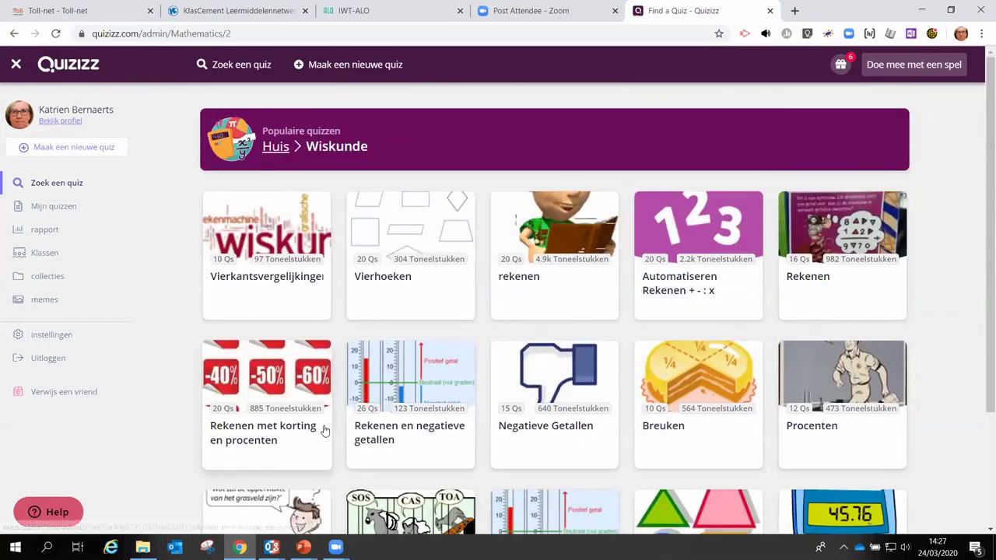
pyautogui.scroll(-2, 325, 430)
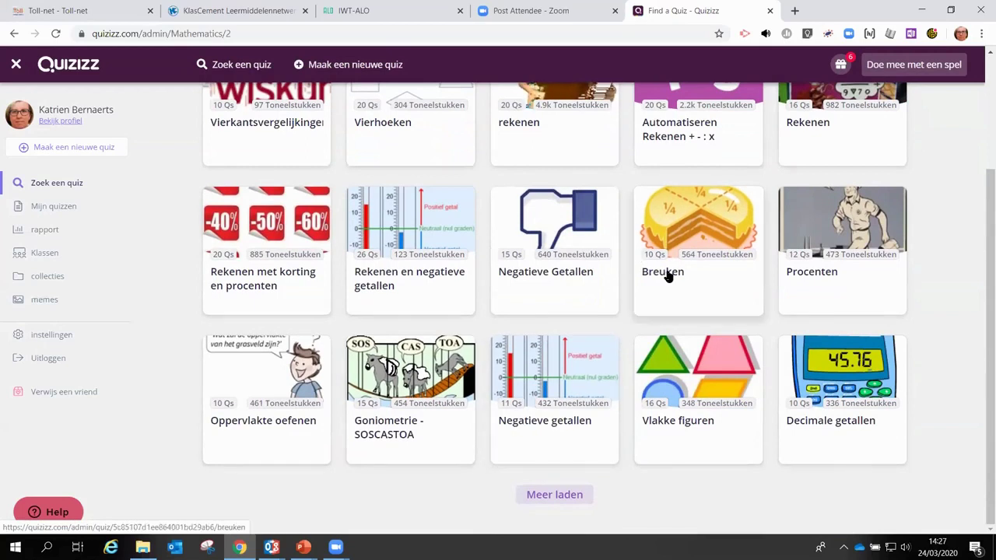
pyautogui.click(667, 274)
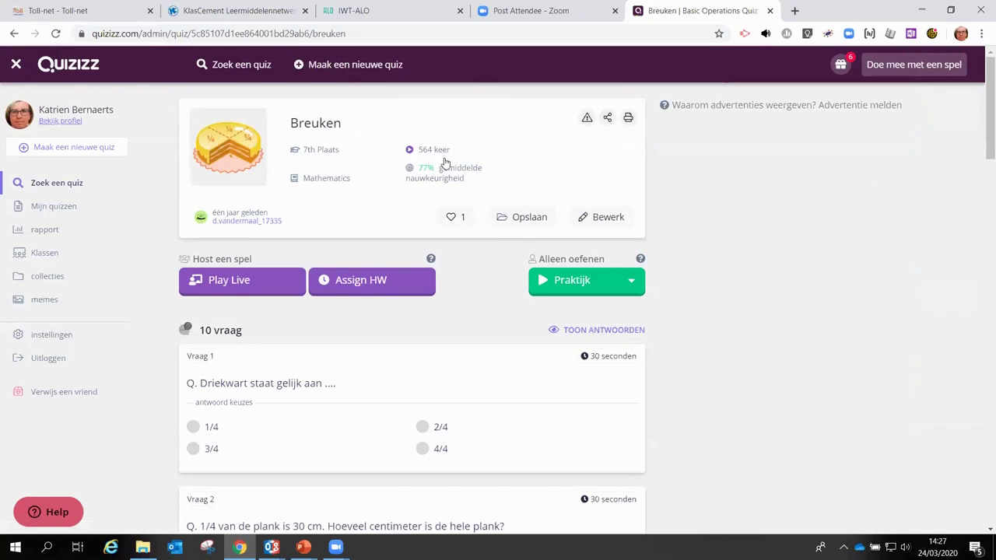
# Show the answers of the Breuken quiz and review its questions through Vraag 10
pyautogui.scroll(-1, 472, 343)
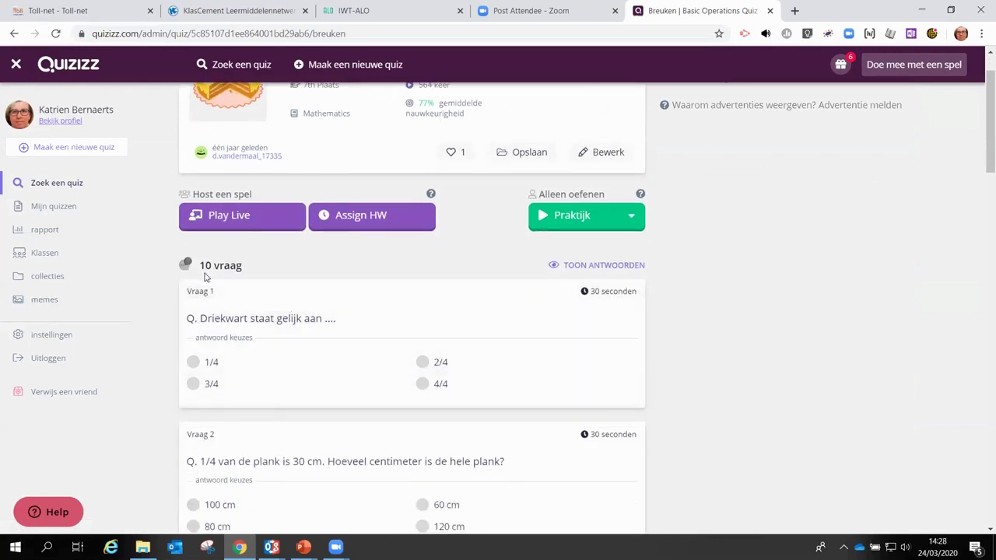
pyautogui.click(609, 266)
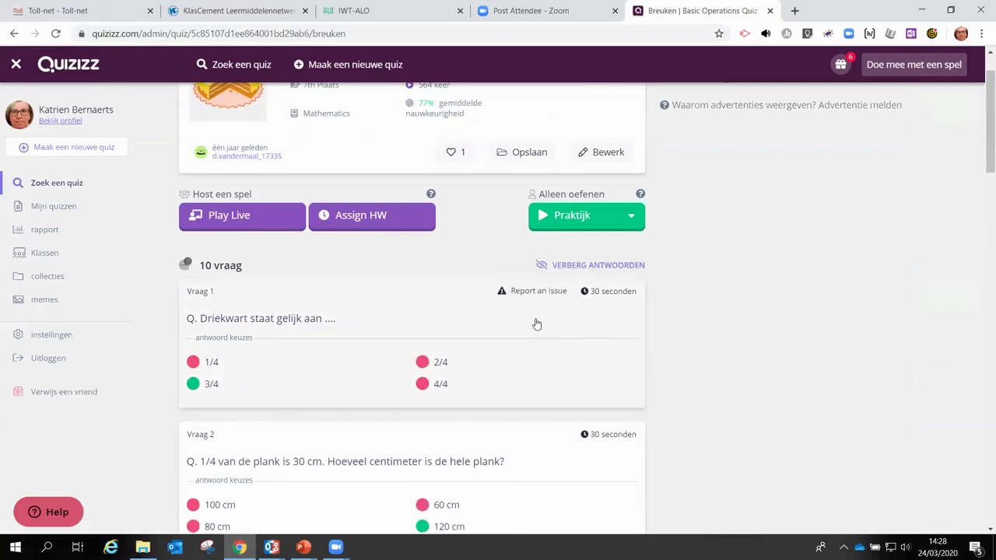
pyautogui.scroll(-5, 537, 326)
pyautogui.scroll(-12, 537, 326)
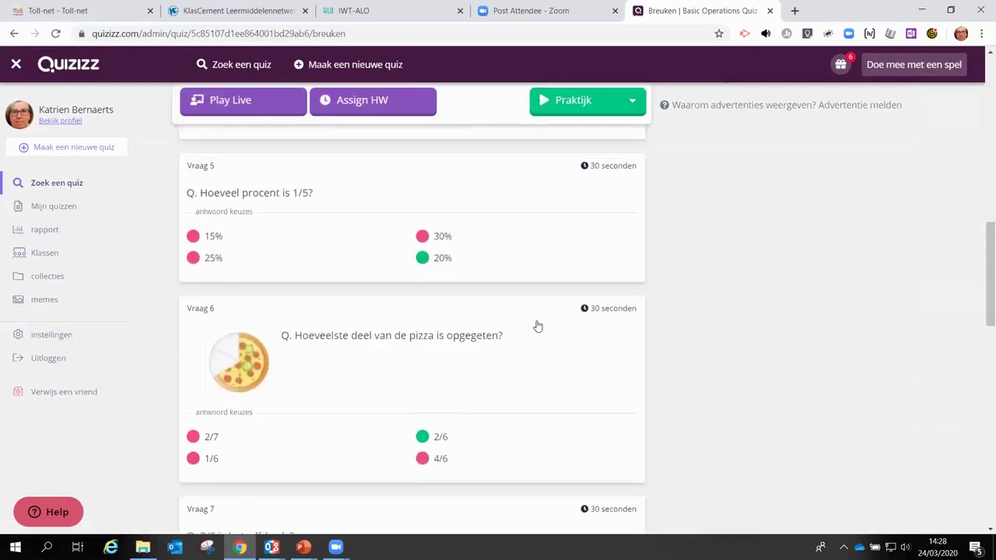
pyautogui.scroll(-4, 536, 326)
pyautogui.scroll(-6, 537, 326)
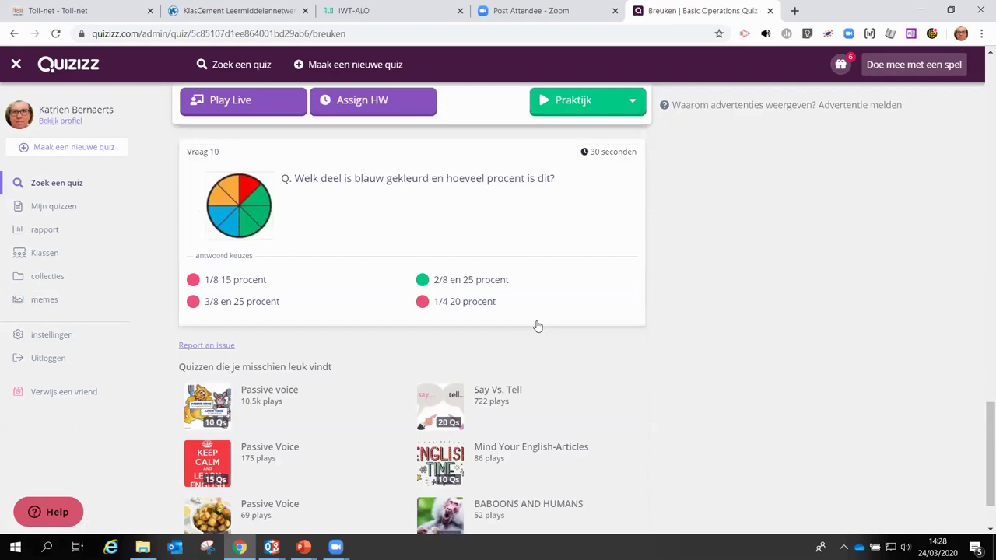
pyautogui.scroll(12, 536, 321)
pyautogui.scroll(15, 535, 320)
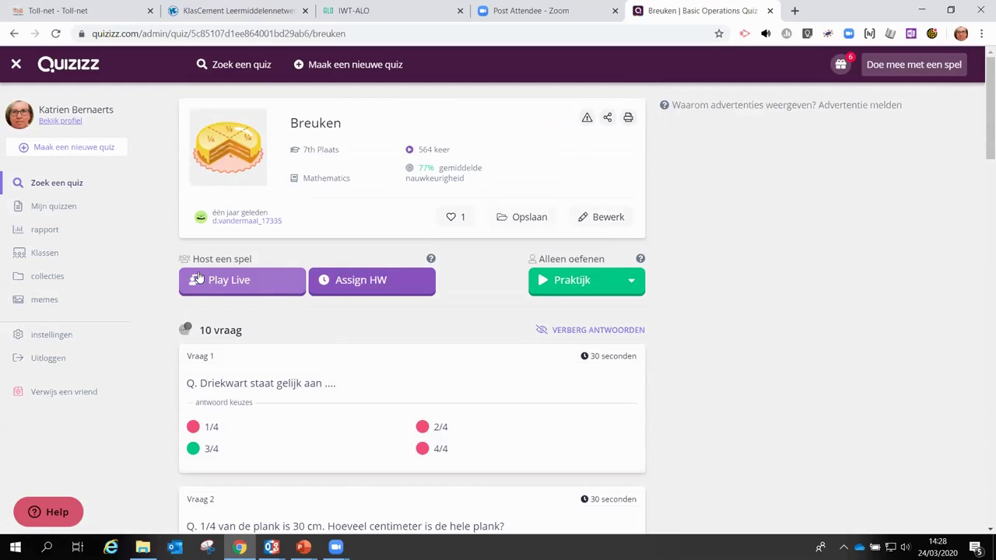
# Examine the Breuken quiz's homework assignment settings, including deadline and class assignment, and return to the quiz page
pyautogui.click(409, 281)
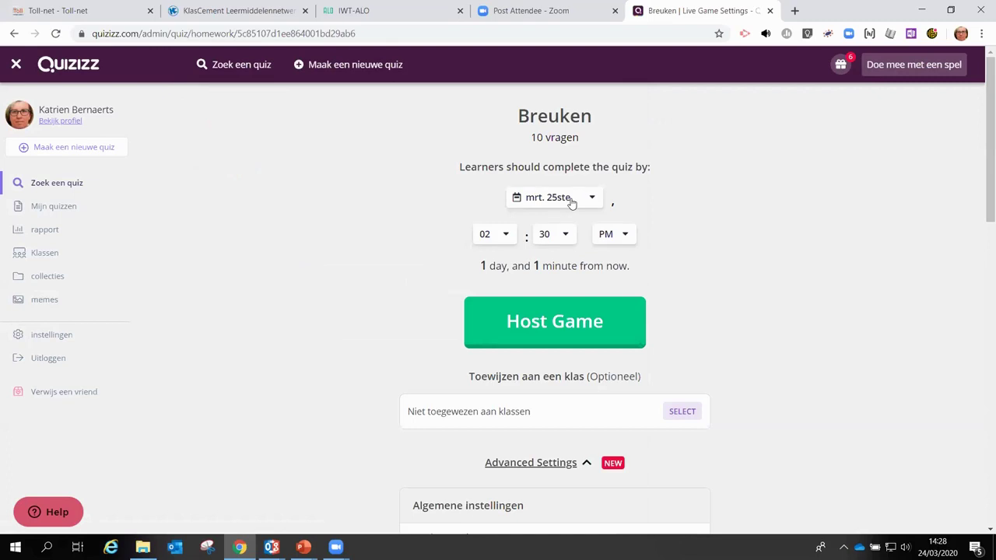
pyautogui.scroll(-1, 572, 204)
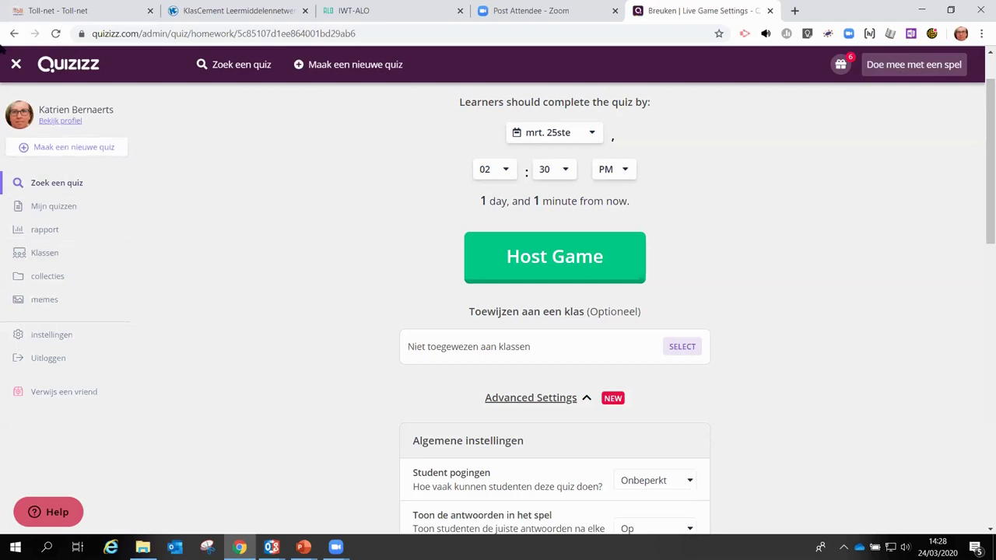
pyautogui.click(14, 37)
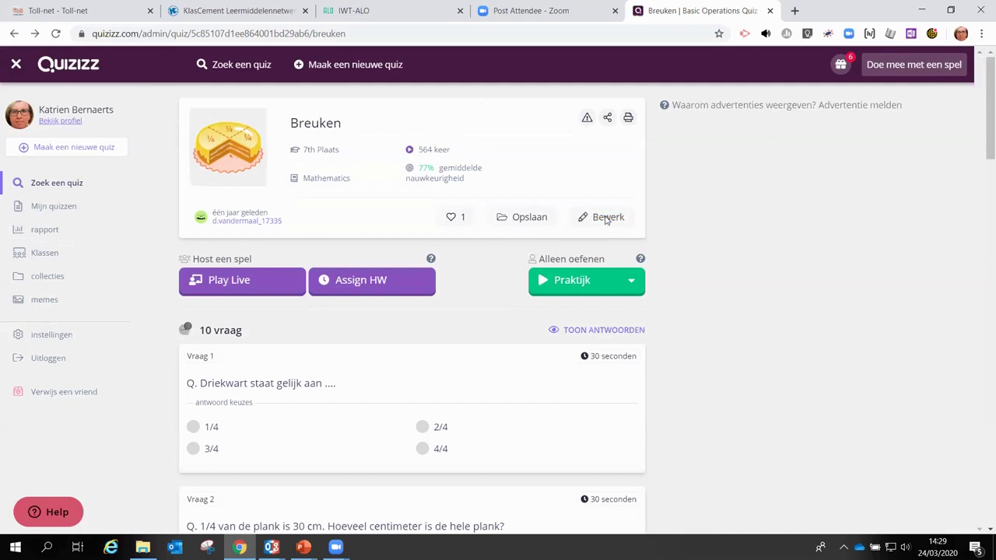
# Open the Breuken quiz for editing in the Quizizz editor and look over its first questions
pyautogui.click(606, 220)
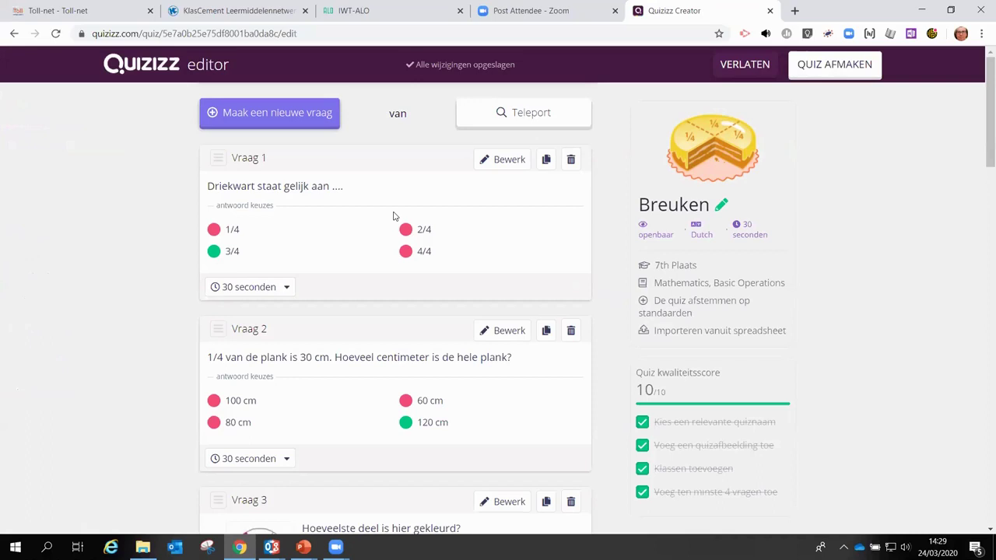
pyautogui.scroll(-1, 393, 234)
pyautogui.scroll(-6, 393, 284)
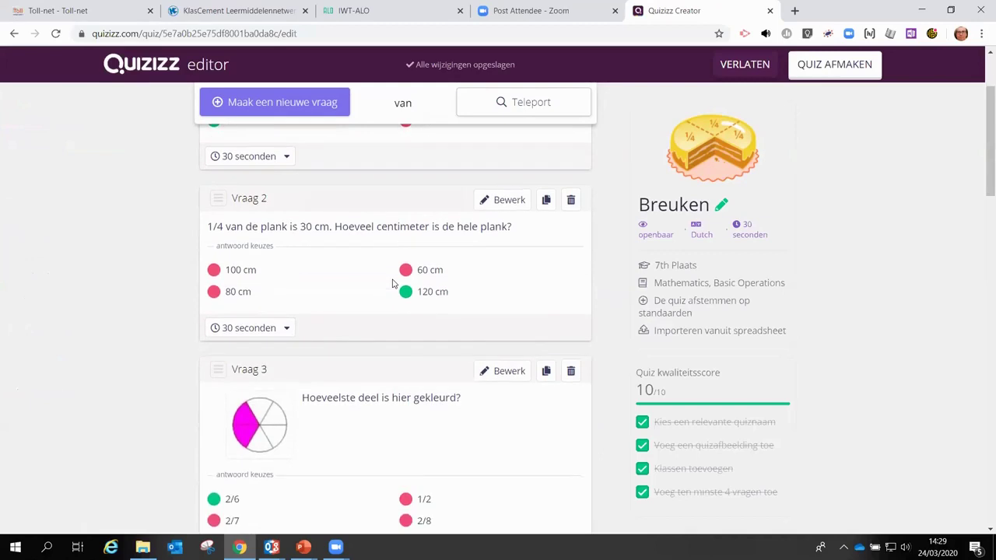
pyautogui.scroll(7, 392, 284)
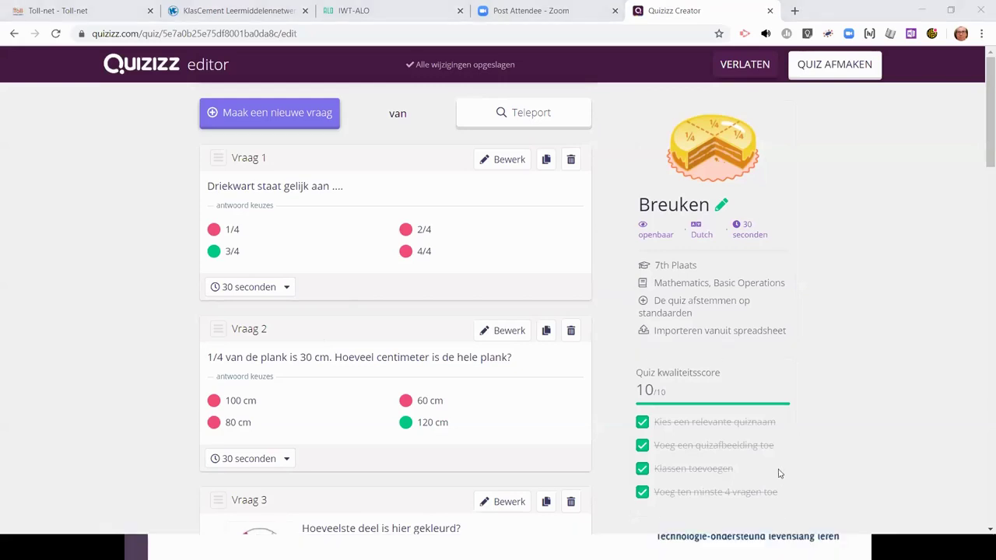
# Switch to the PowerPoint slide show and advance from the Quizizz slide to the following slide
pyautogui.hotkey('alt', 'Tab')
pyautogui.click(435, 238)
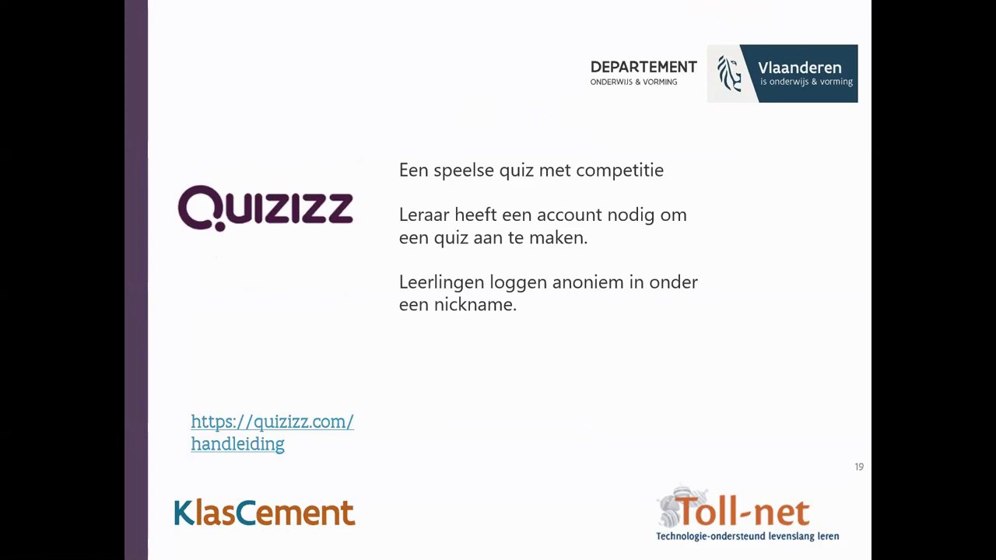
pyautogui.press('Right')
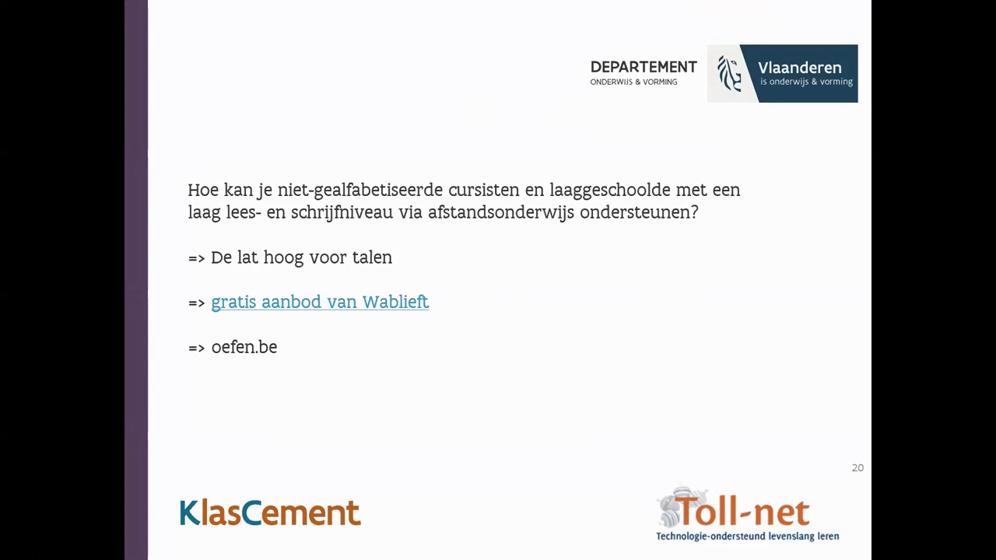
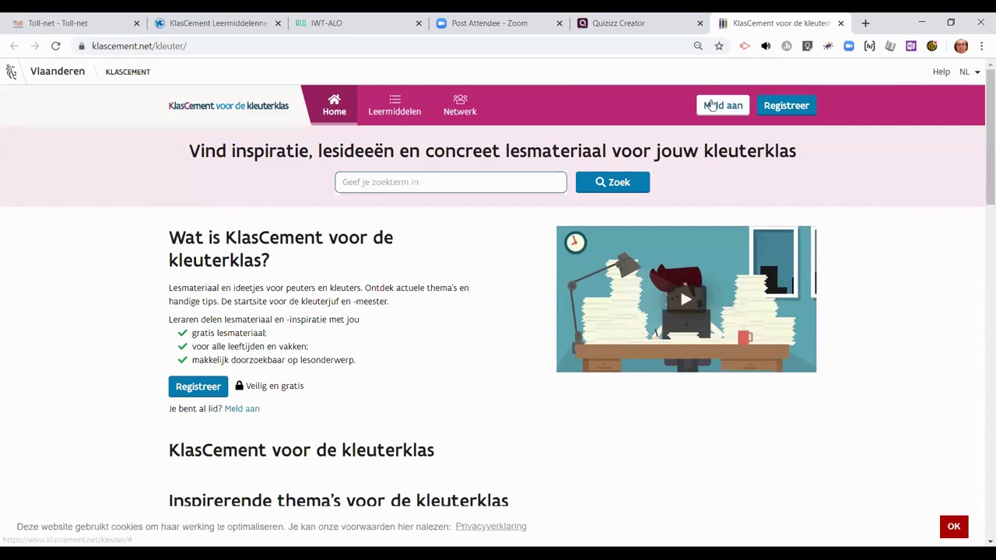
# Sign in to KlasCement voor de kleuterklas with the account e-mail and password
pyautogui.click(539, 144)
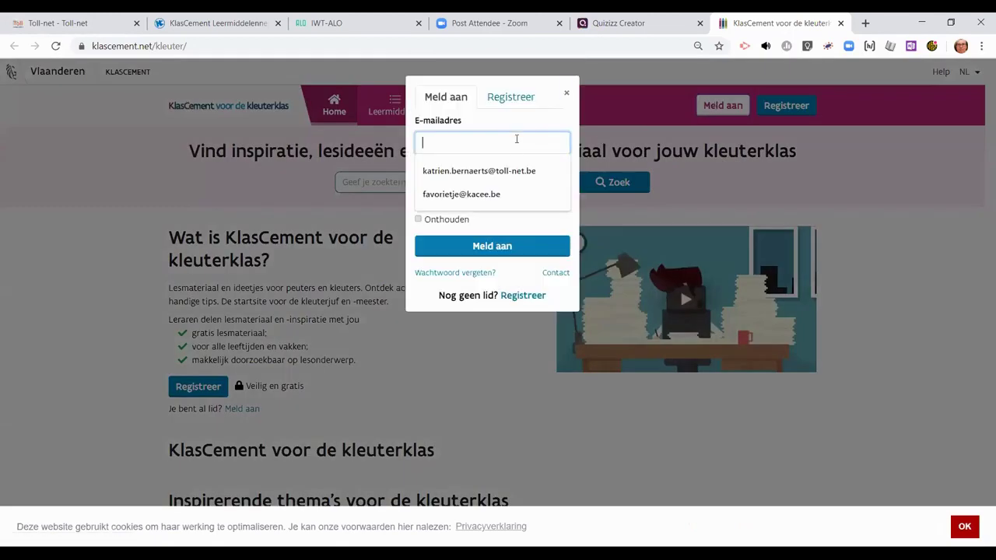
pyautogui.click(498, 167)
pyautogui.click(502, 192)
pyautogui.write('••••••')
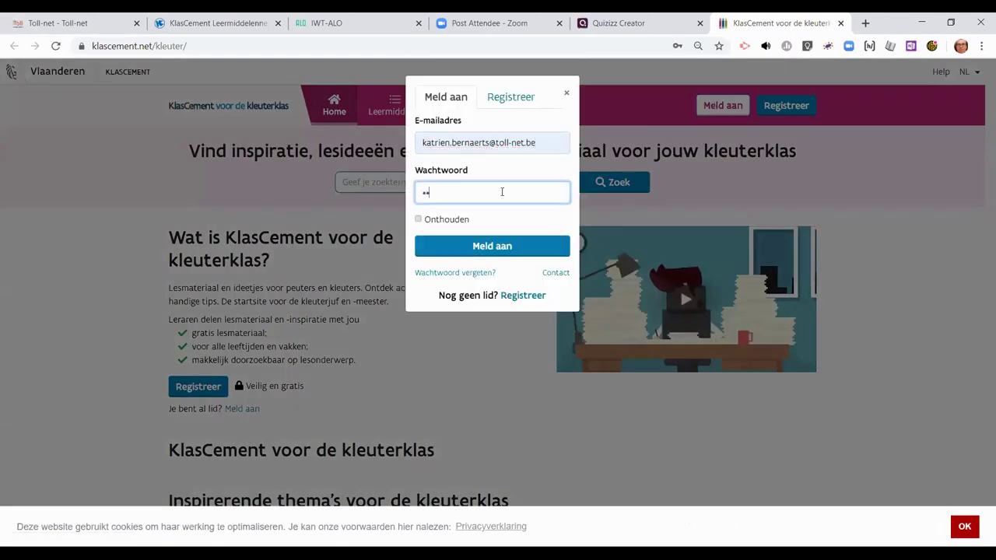
pyautogui.press('Return')
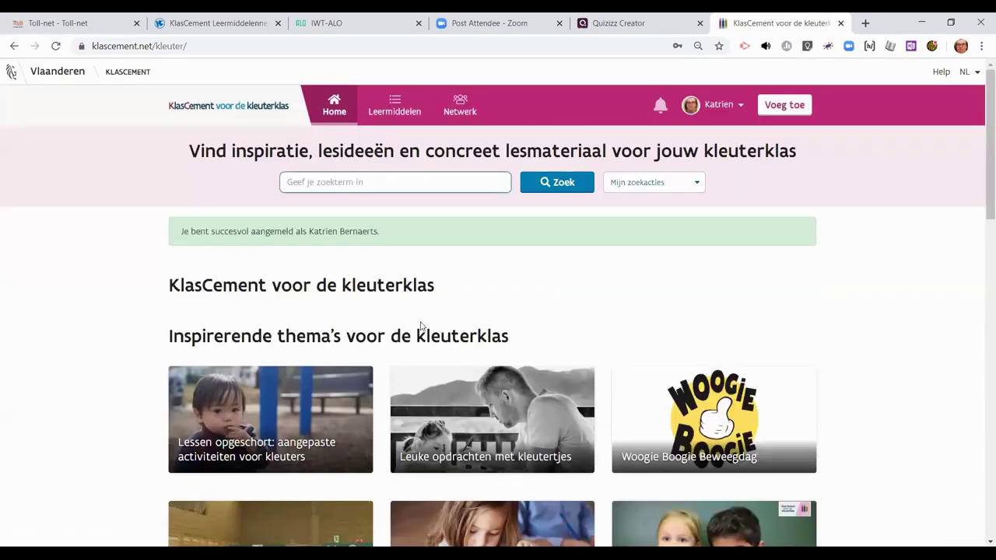
# Look over the inspiring themes on the kleuterklas home page, and advance the PowerPoint slide show to the Nuttige links slide
pyautogui.scroll(-2, 420, 326)
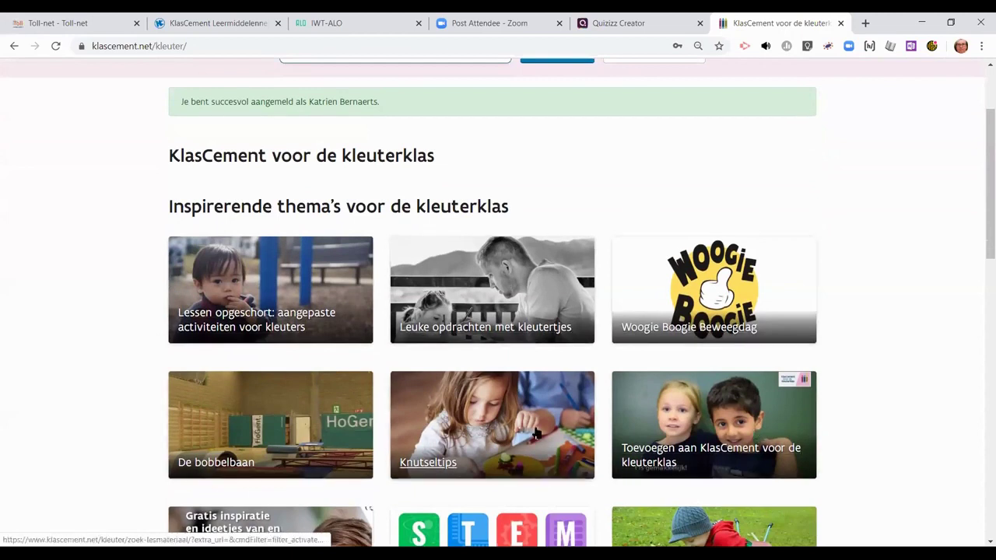
pyautogui.scroll(-2, 535, 433)
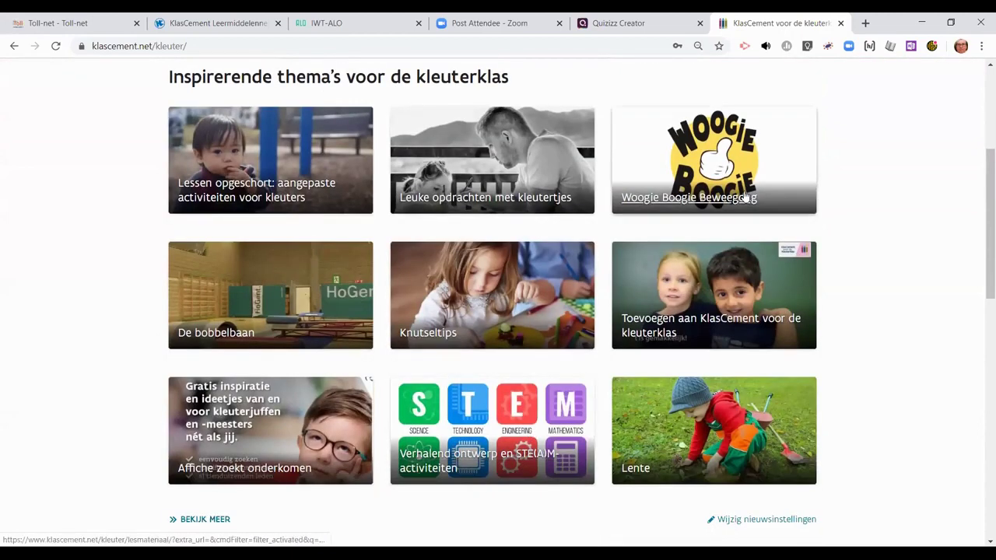
pyautogui.scroll(-2, 724, 257)
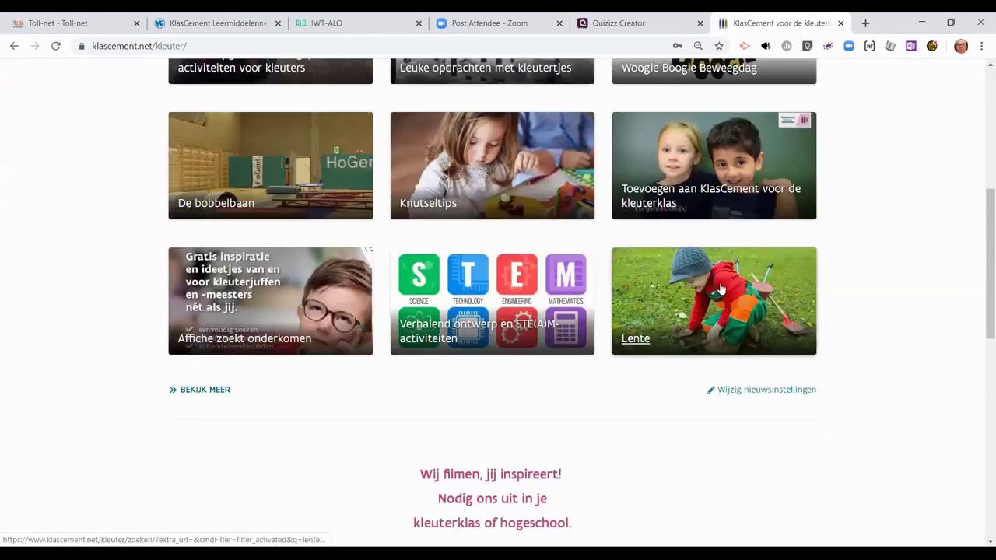
pyautogui.scroll(6, 711, 286)
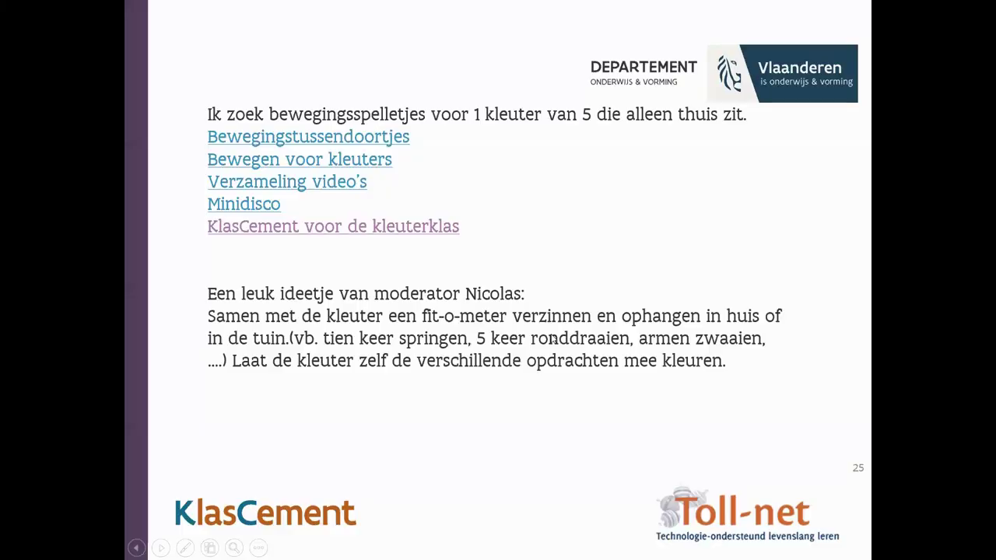
pyautogui.click(552, 338)
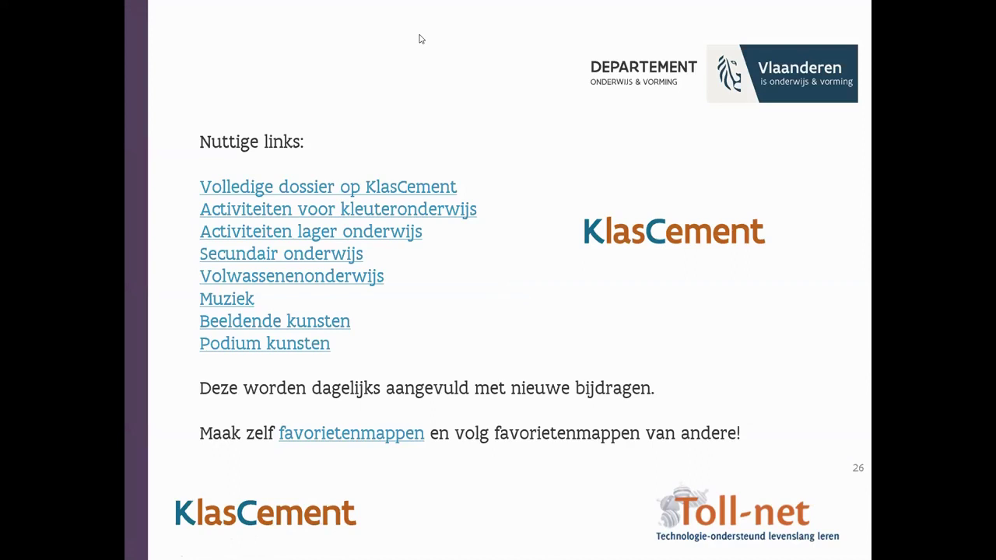
# Switch to the main KlasCement site in the browser and sign in with the account e-mail and password
pyautogui.hotkey('alt', 'Tab')
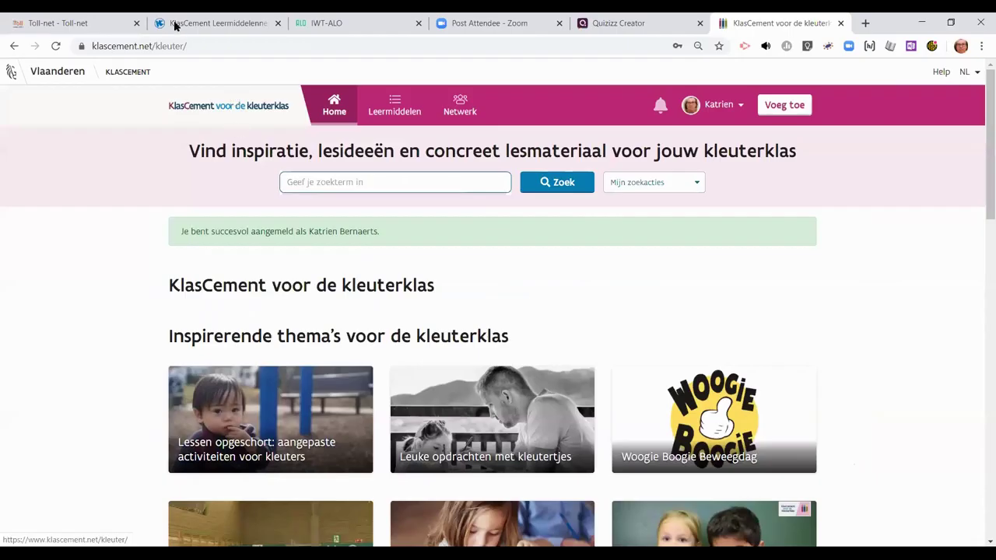
pyautogui.click(177, 27)
pyautogui.click(723, 105)
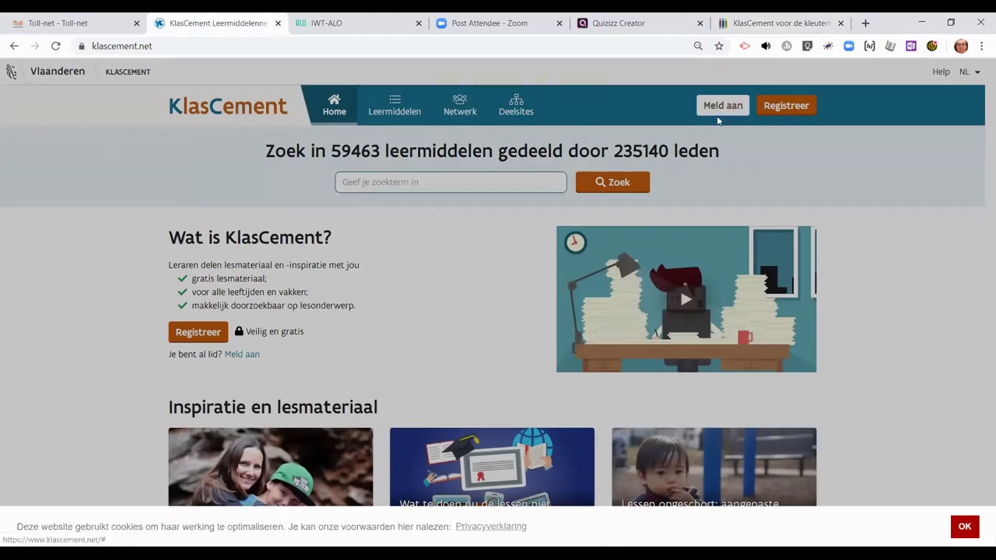
pyautogui.click(481, 143)
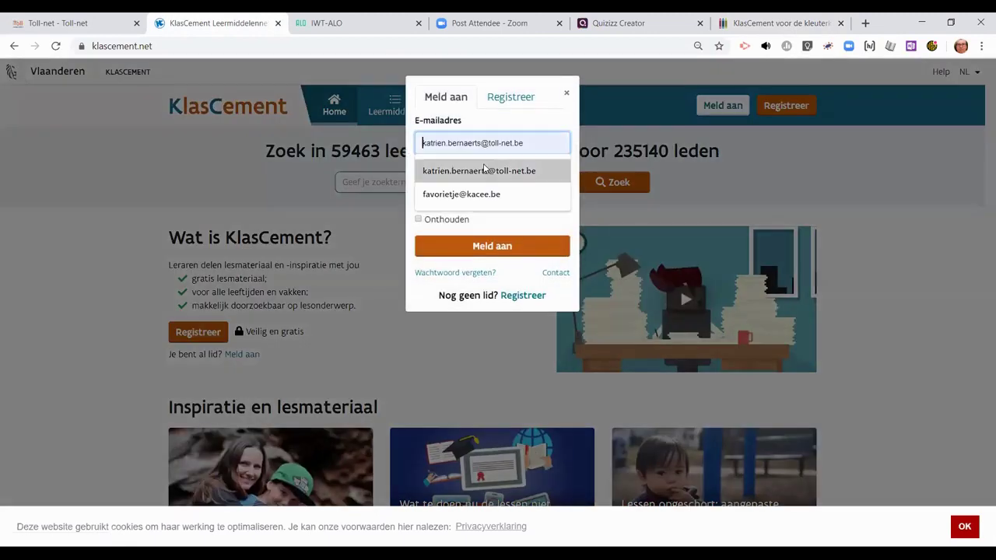
pyautogui.click(484, 169)
pyautogui.click(487, 193)
pyautogui.write('••••••')
pyautogui.press('Return')
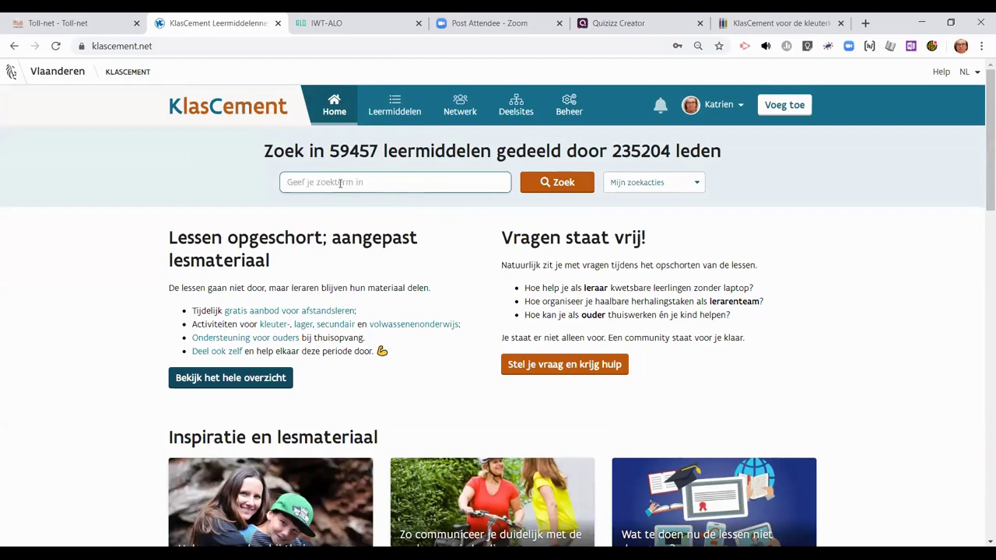
# Open the theme Wat te doen nu de lessen niet doorgaan? and its primary-school page Eenvoudige tools om online oefeningen te maken
pyautogui.scroll(-1, 350, 214)
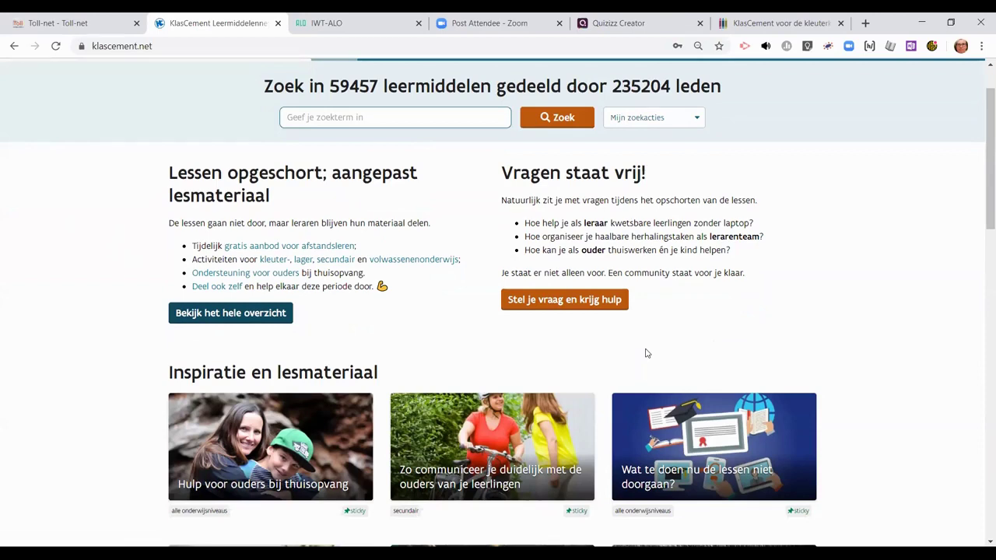
pyautogui.scroll(-1, 646, 352)
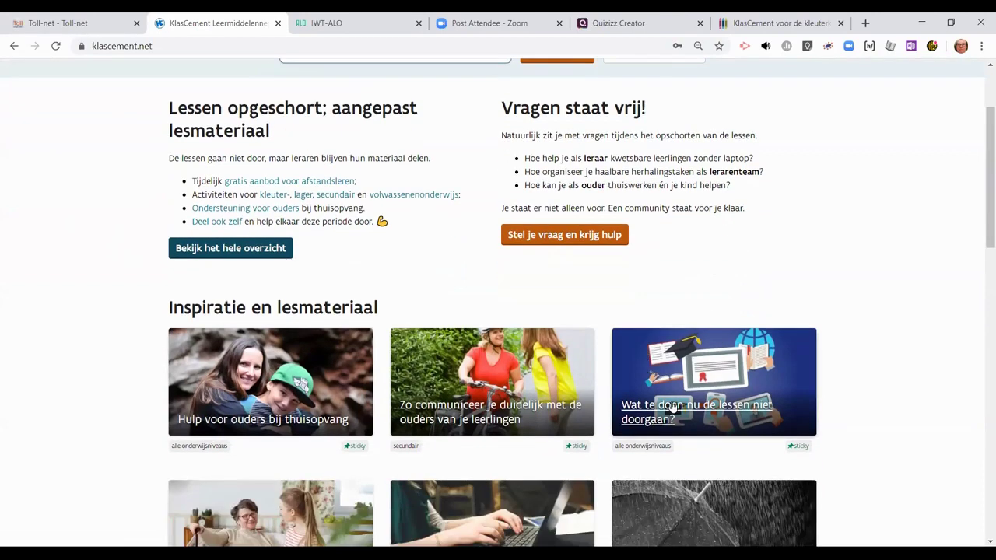
pyautogui.click(671, 407)
pyautogui.scroll(-1, 497, 330)
pyautogui.scroll(-1, 496, 329)
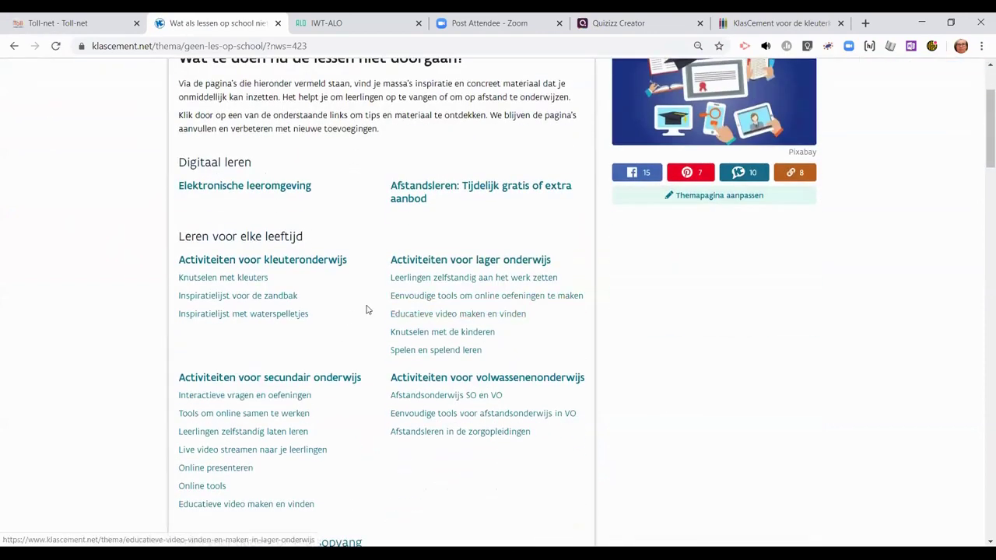
pyautogui.click(449, 299)
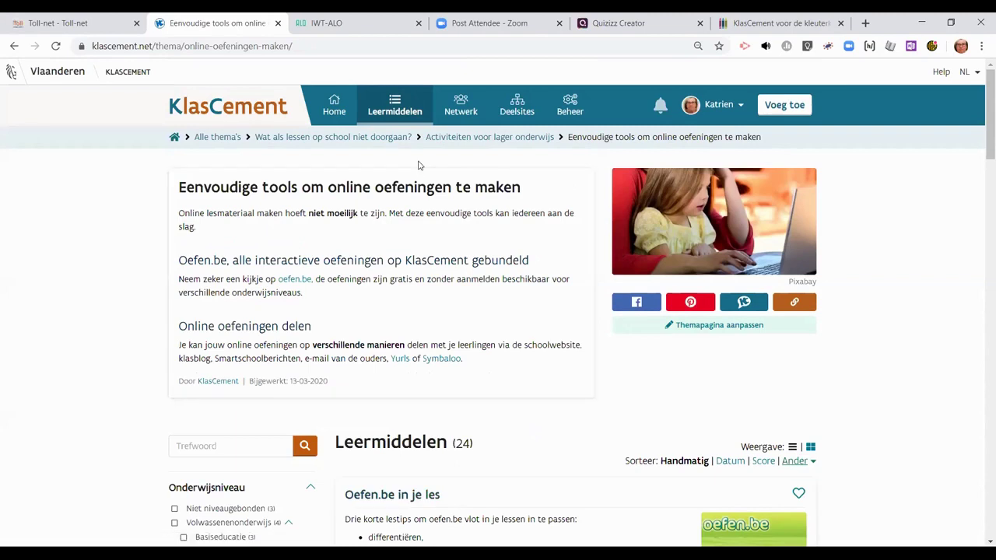
# View the details of the Oefen.be in je les article and return to the list of learning resources
pyautogui.scroll(-2, 418, 207)
pyautogui.scroll(-1, 420, 233)
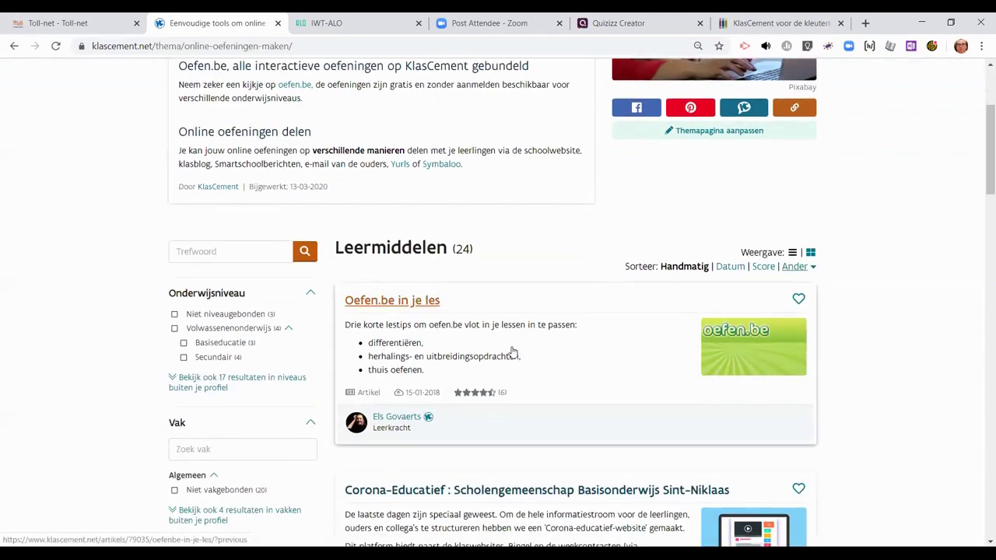
pyautogui.click(414, 308)
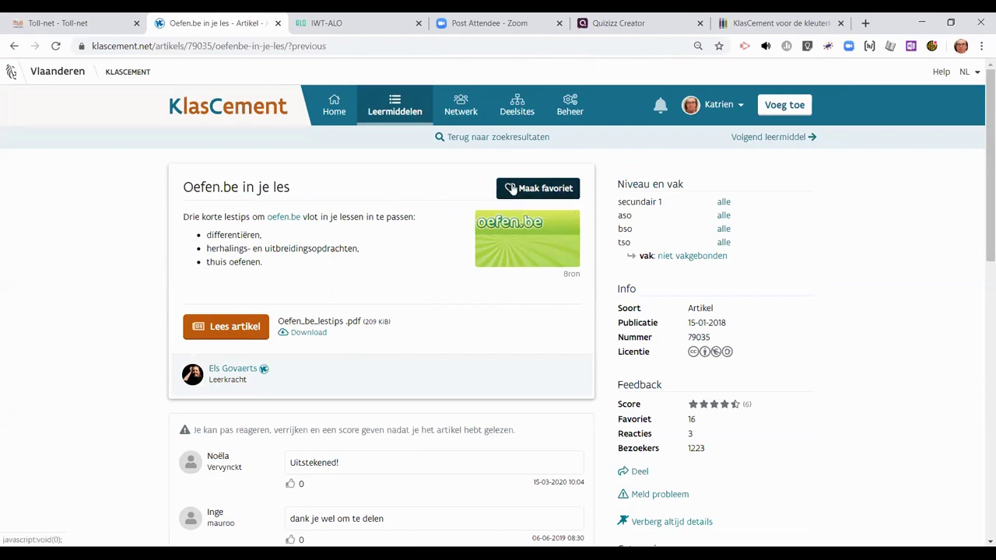
pyautogui.click(14, 46)
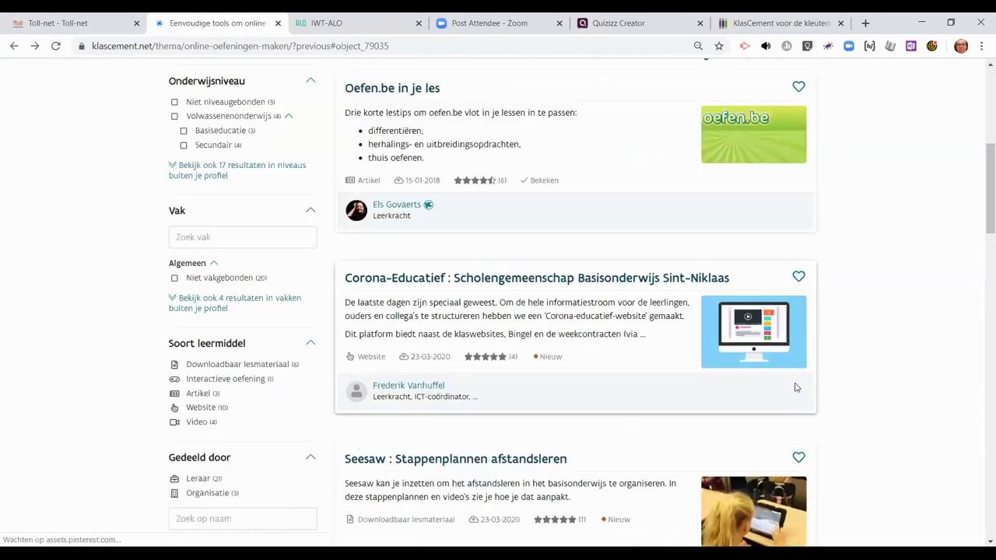
# Save Oefen.be in je les as a favourite in a new folder named webinar demo that everyone (Iedereen) can view
pyautogui.scroll(-1, 795, 387)
pyautogui.scroll(2, 791, 306)
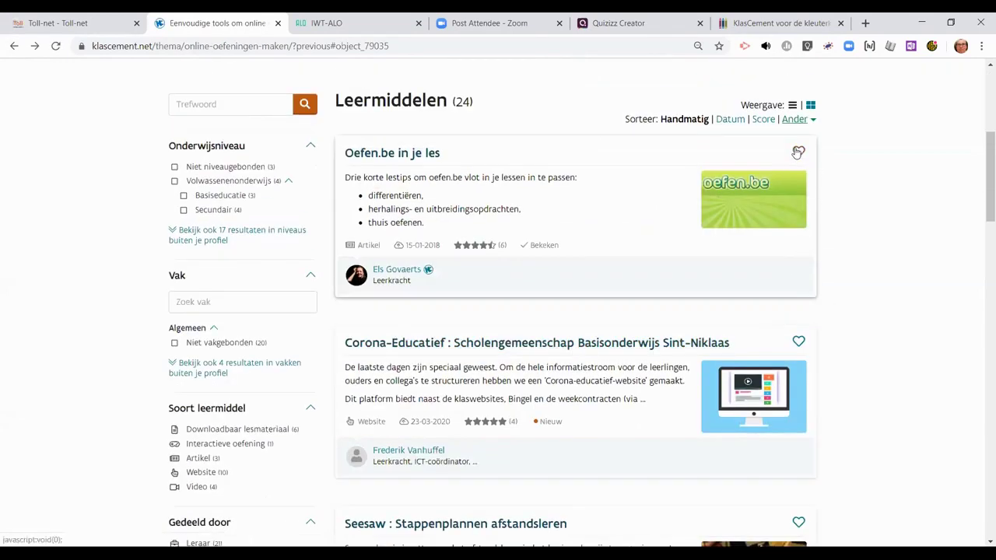
pyautogui.click(798, 152)
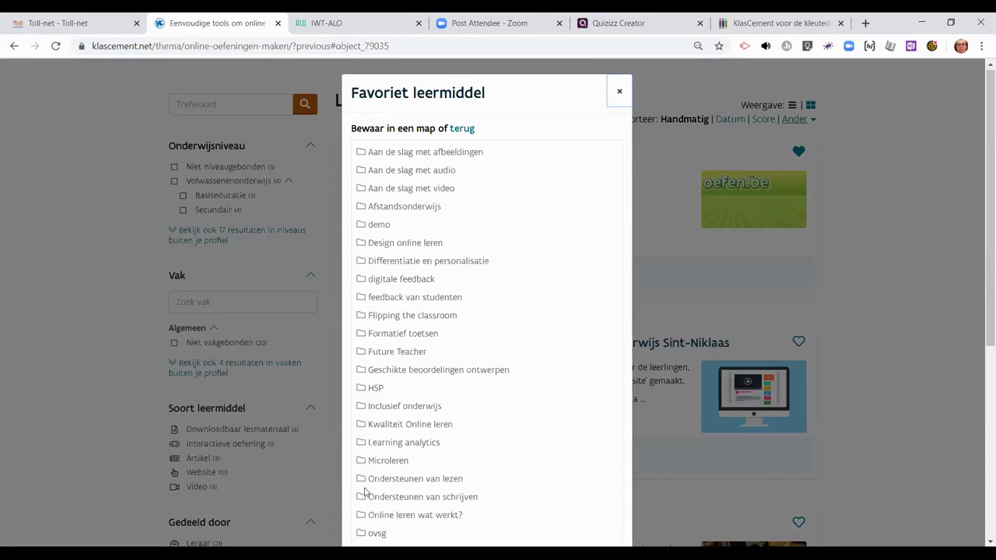
pyautogui.scroll(-5, 365, 493)
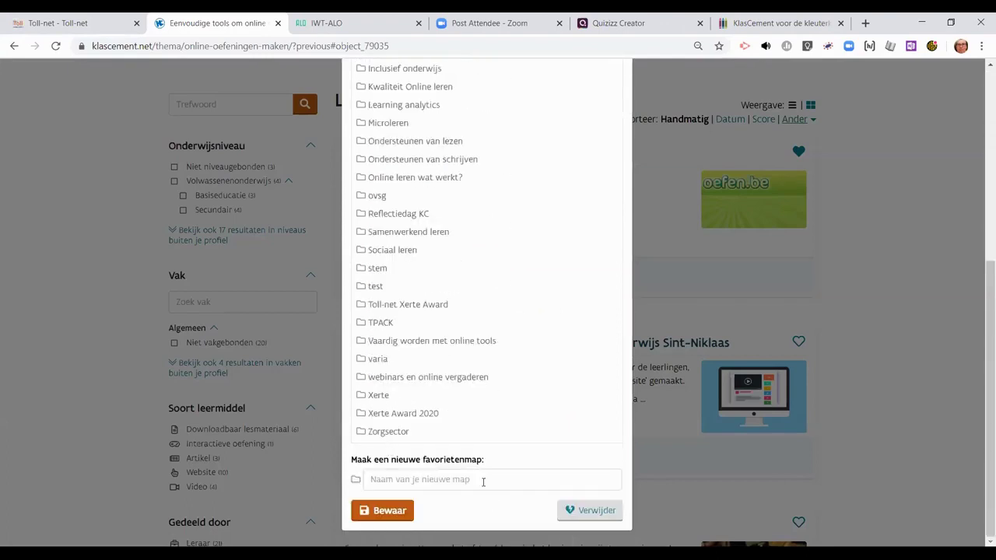
pyautogui.click(410, 476)
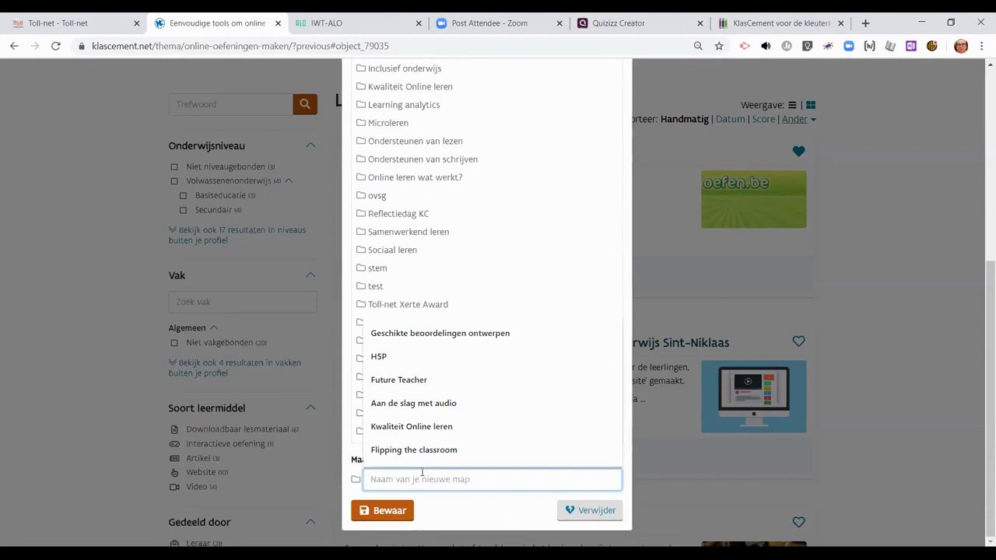
pyautogui.write('webinar demo')
pyautogui.click(430, 459)
pyautogui.scroll(-1, 430, 459)
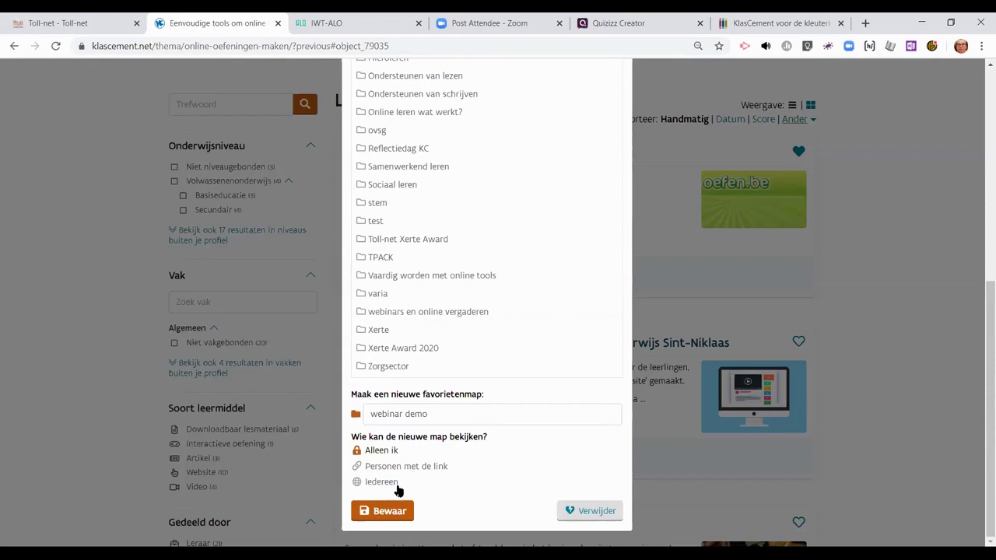
pyautogui.click(385, 484)
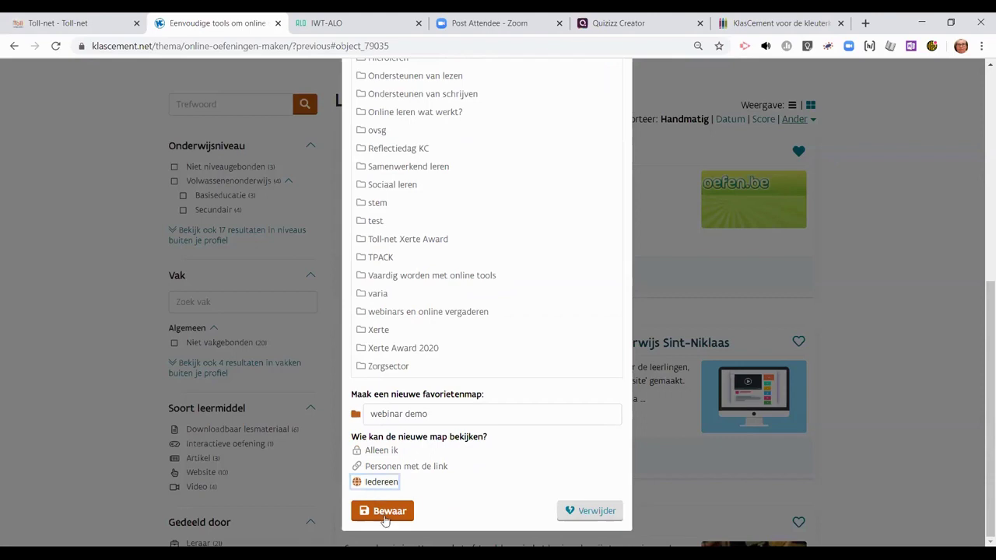
pyautogui.click(384, 514)
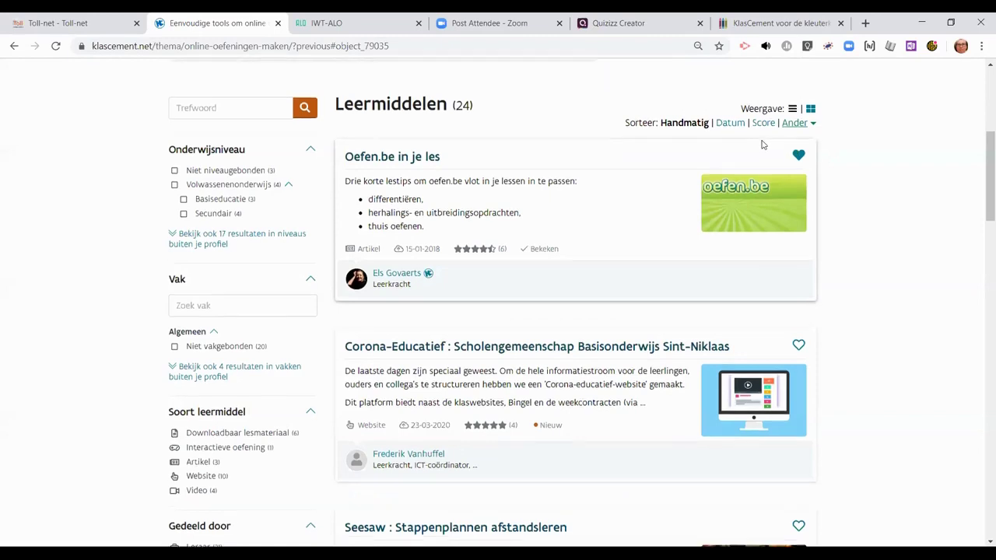
# View the webinar demo folder from the favourites overview and open the Oefen.be in je les article saved in it
pyautogui.scroll(4, 761, 148)
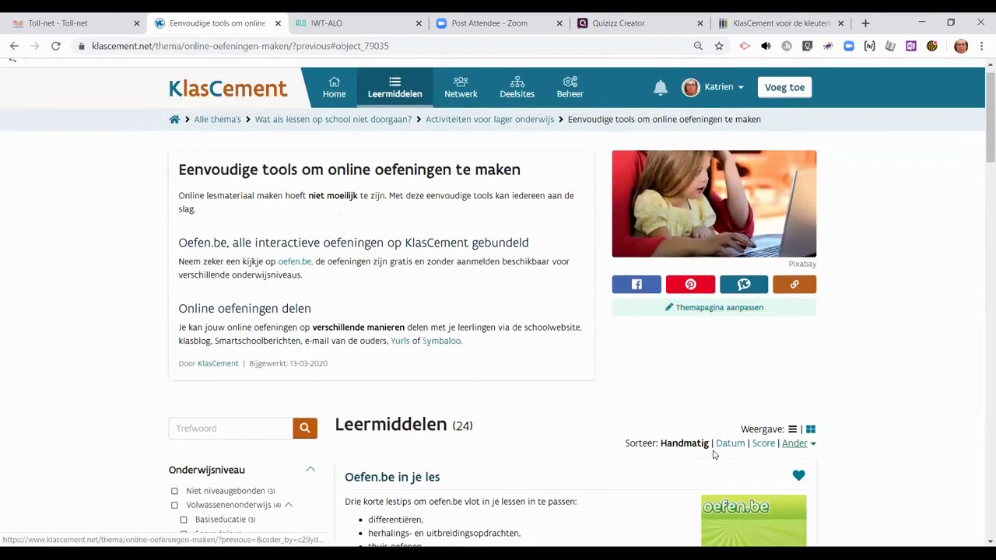
pyautogui.click(725, 90)
pyautogui.click(675, 188)
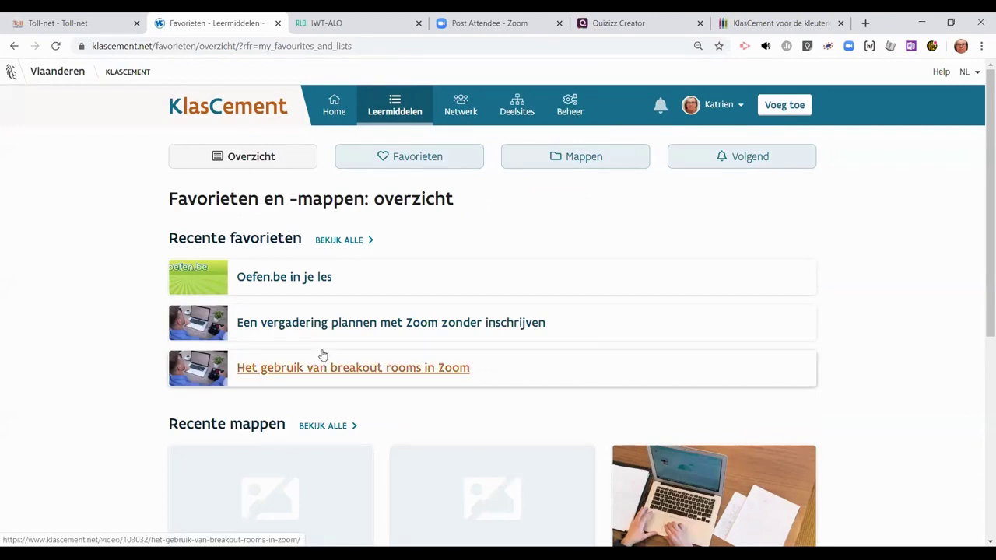
pyautogui.scroll(-3, 323, 355)
pyautogui.click(222, 376)
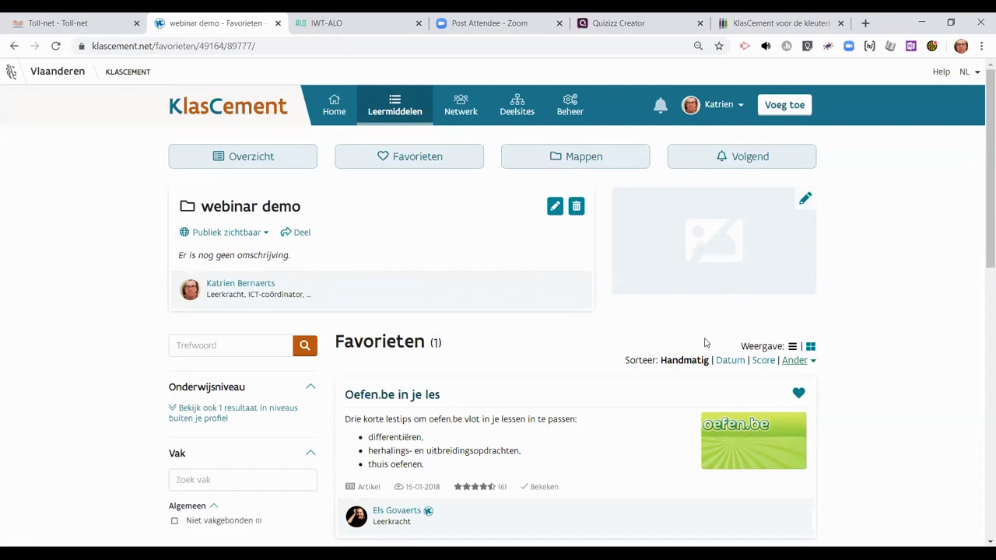
pyautogui.scroll(-1, 706, 343)
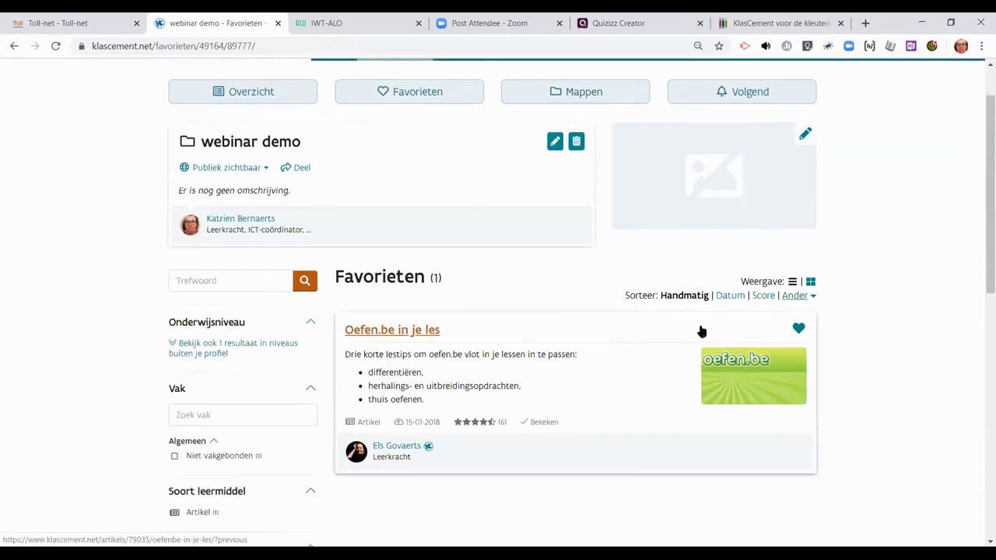
pyautogui.click(405, 335)
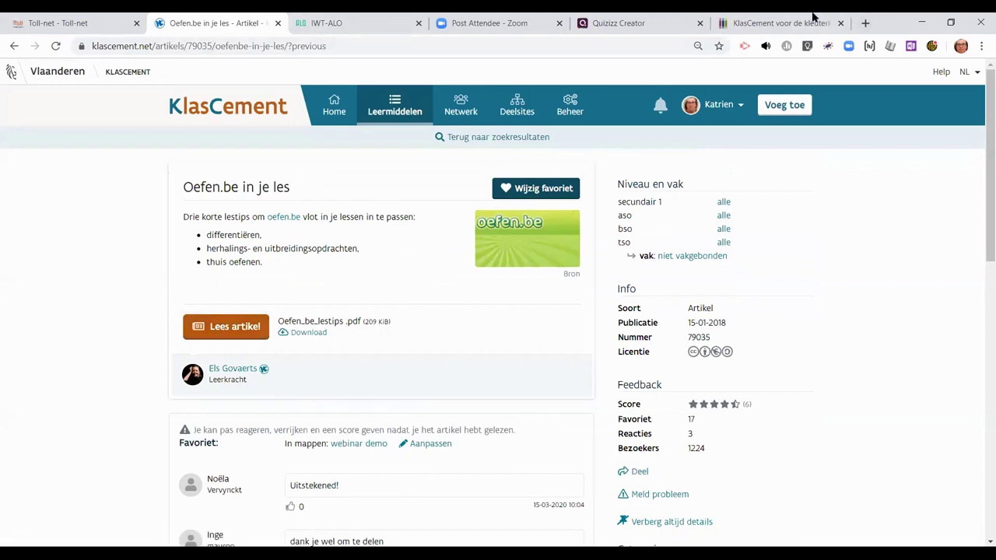
# Load the website oefen.be in place of the KlasCement voor de kleuterklas page
pyautogui.hotkey('ctrl', '9')
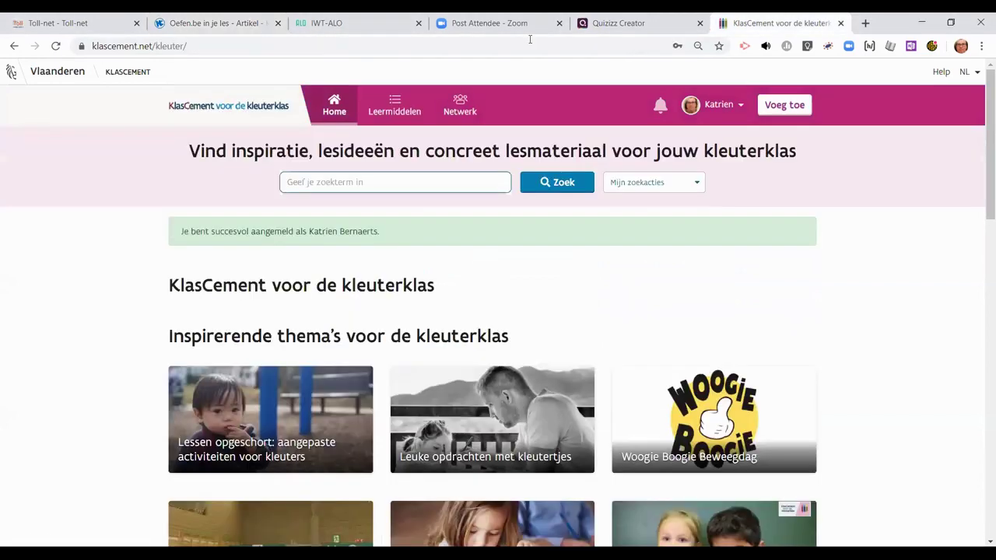
pyautogui.click(528, 49)
pyautogui.write('oefen')
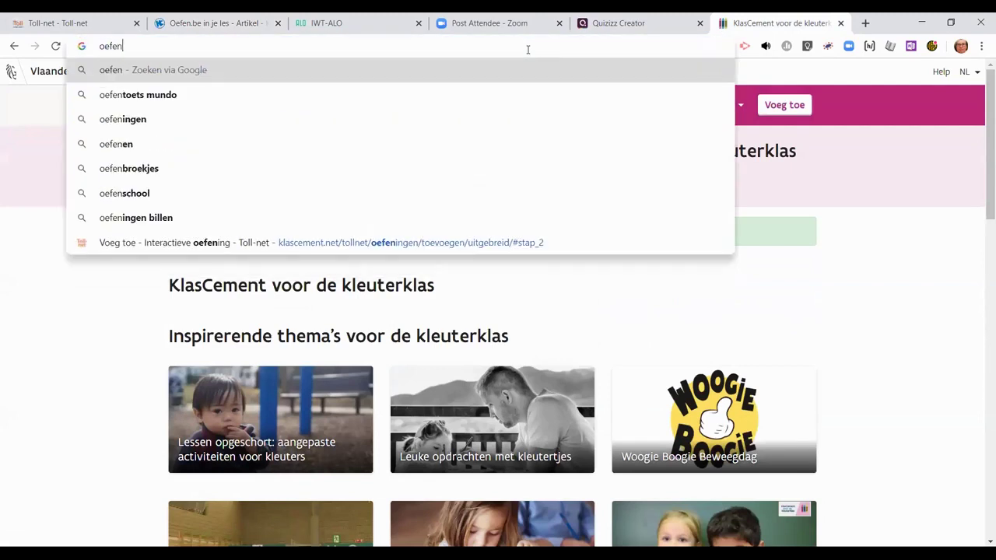
pyautogui.write('.be')
pyautogui.press('Return')
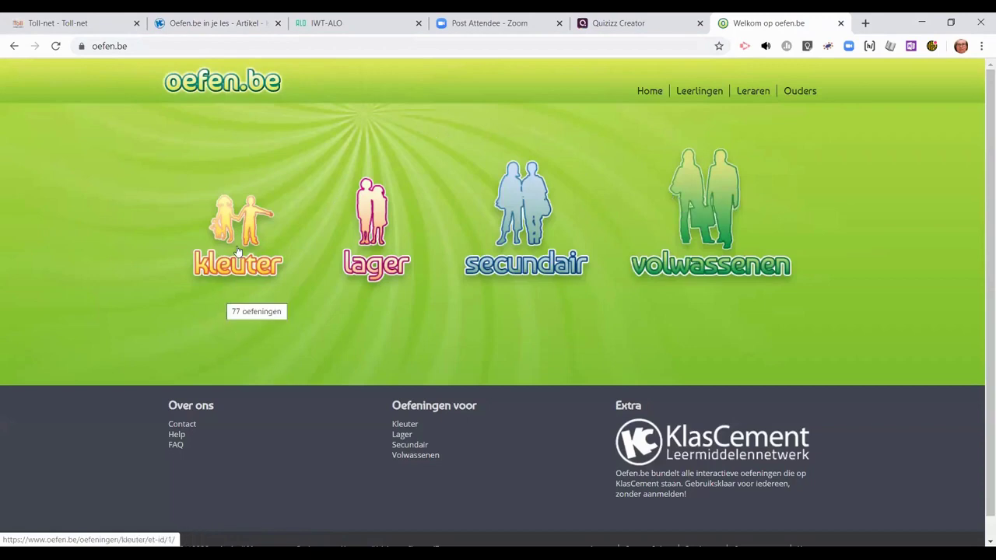
# Filter the lager exercises by 3e leerjaar and wiskunde, and preview the exercise Aftrekken tot 1000 : H - H tot 1000
pyautogui.click(368, 216)
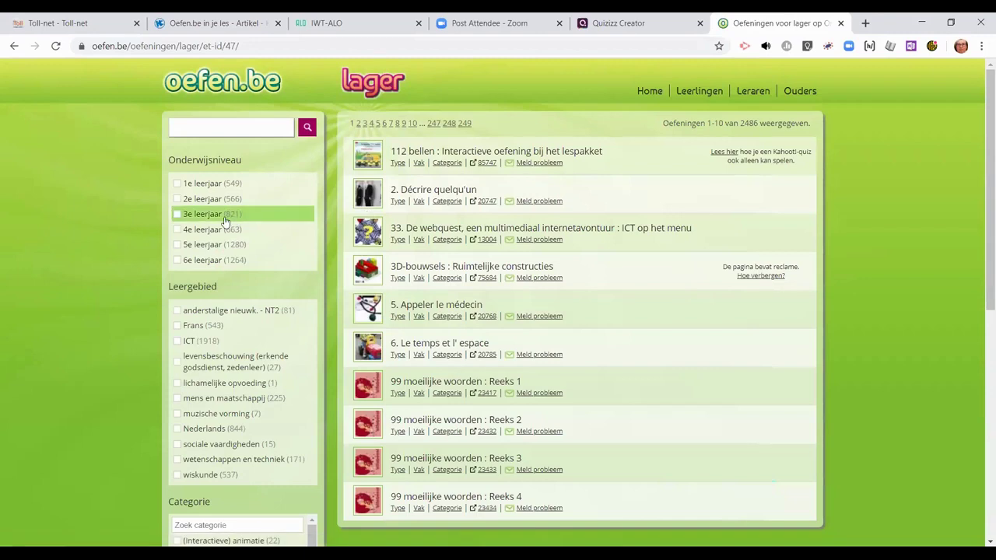
pyautogui.click(221, 218)
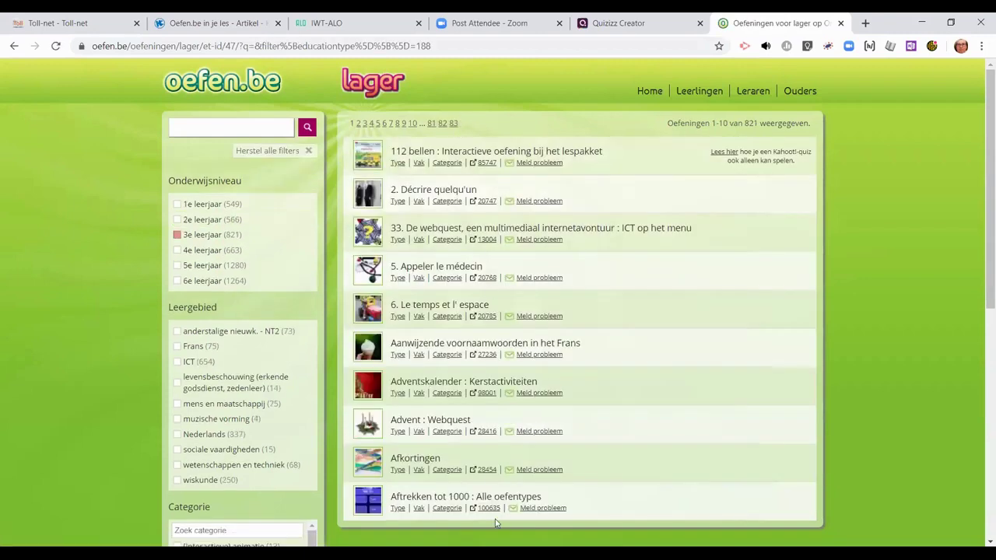
pyautogui.click(200, 481)
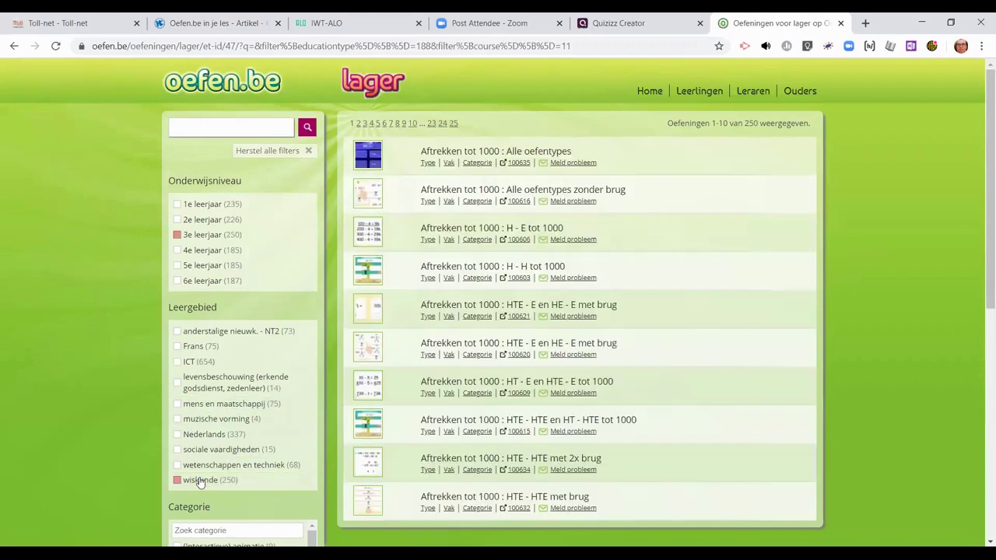
pyautogui.click(455, 268)
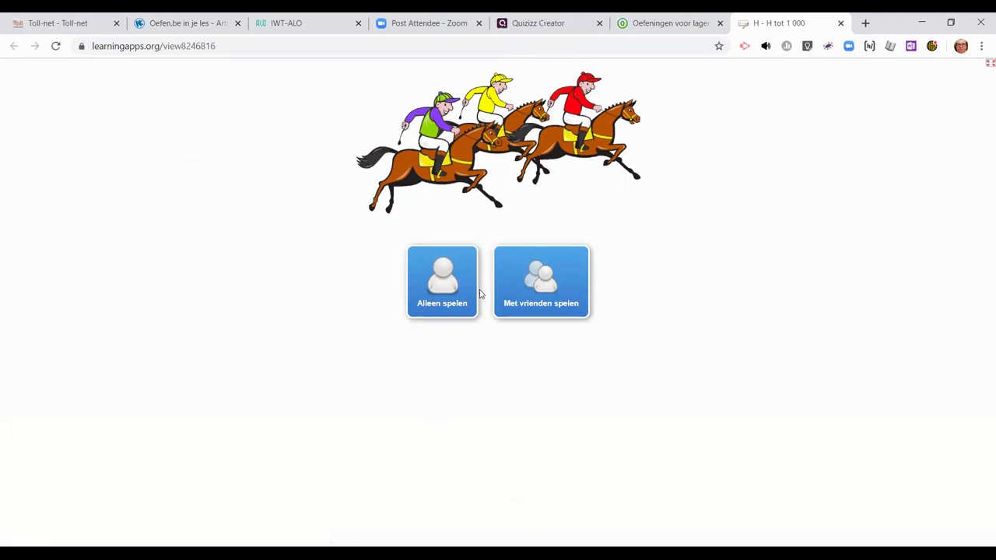
pyautogui.click(658, 35)
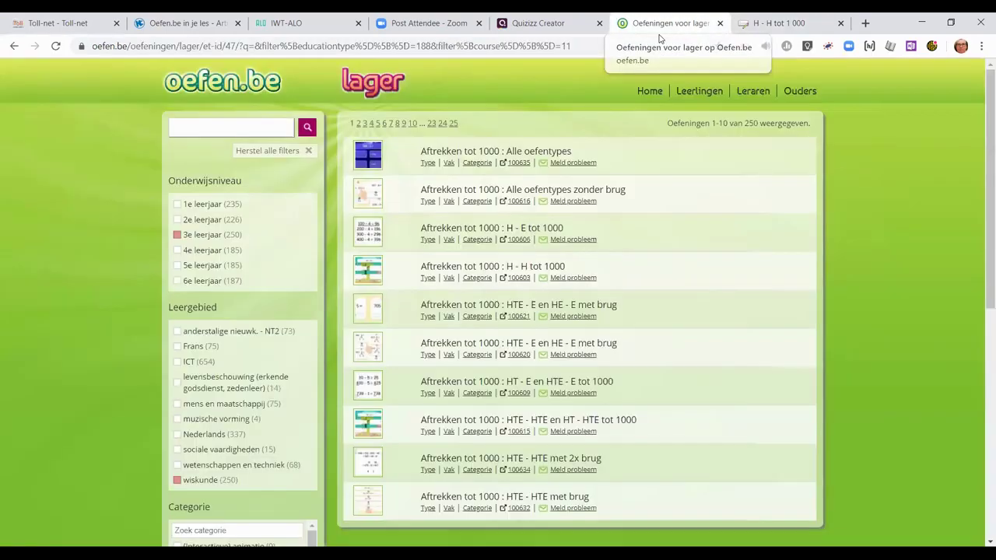